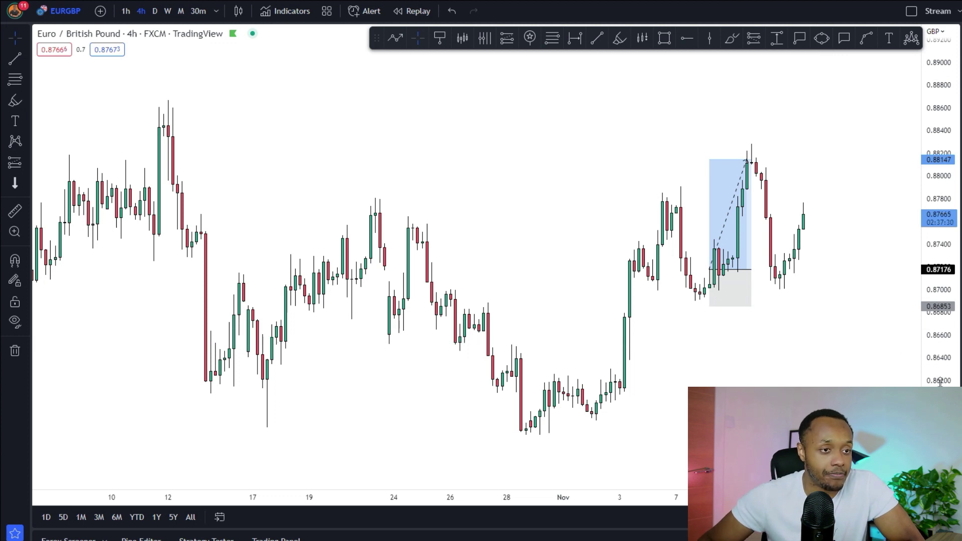
# Start bar replay on the EURGBP 4-hour chart from the candle just before the marked long position.
pyautogui.moveTo(940, 381); pyautogui.dragTo(939, 366)
pyautogui.moveTo(596, 375); pyautogui.dragTo(595, 363)
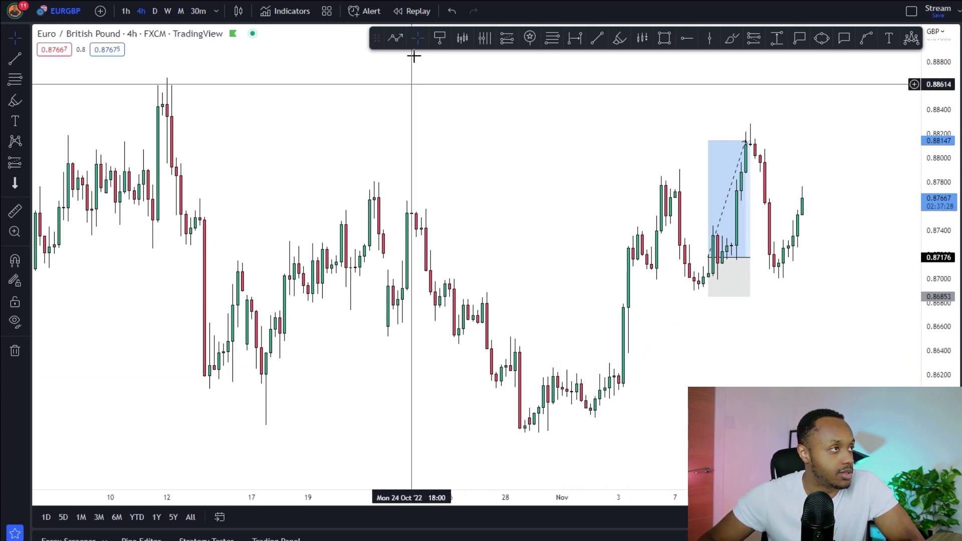
pyautogui.click(413, 10)
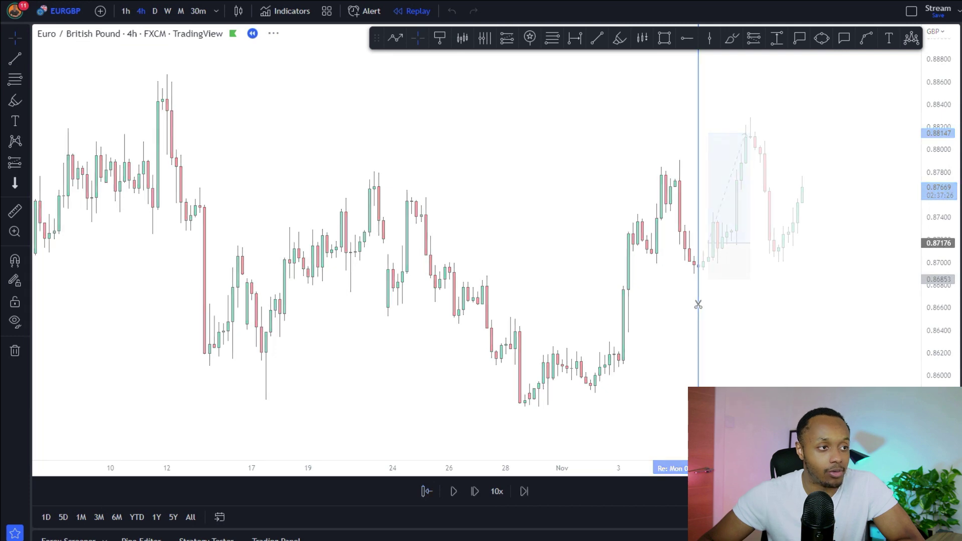
pyautogui.click(698, 305)
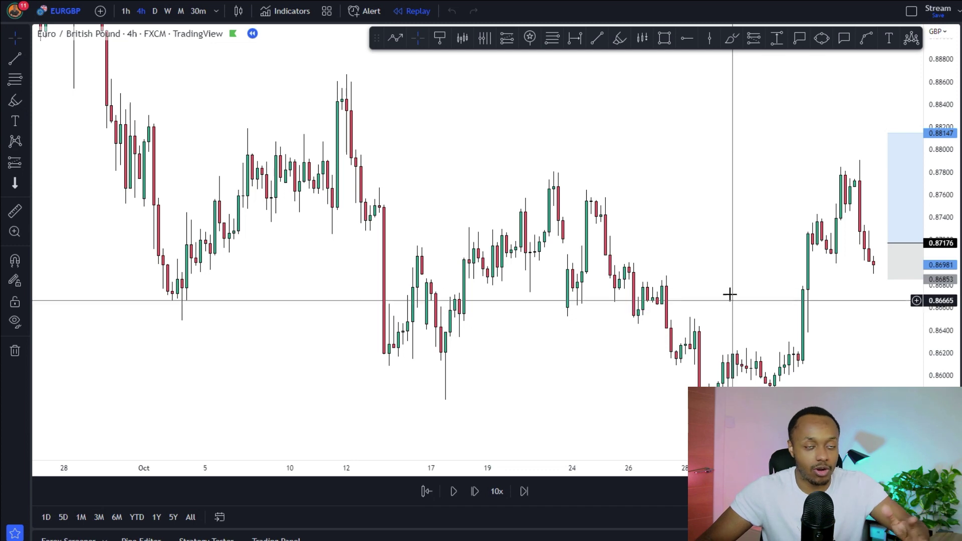
pyautogui.moveTo(721, 307); pyautogui.dragTo(683, 309)
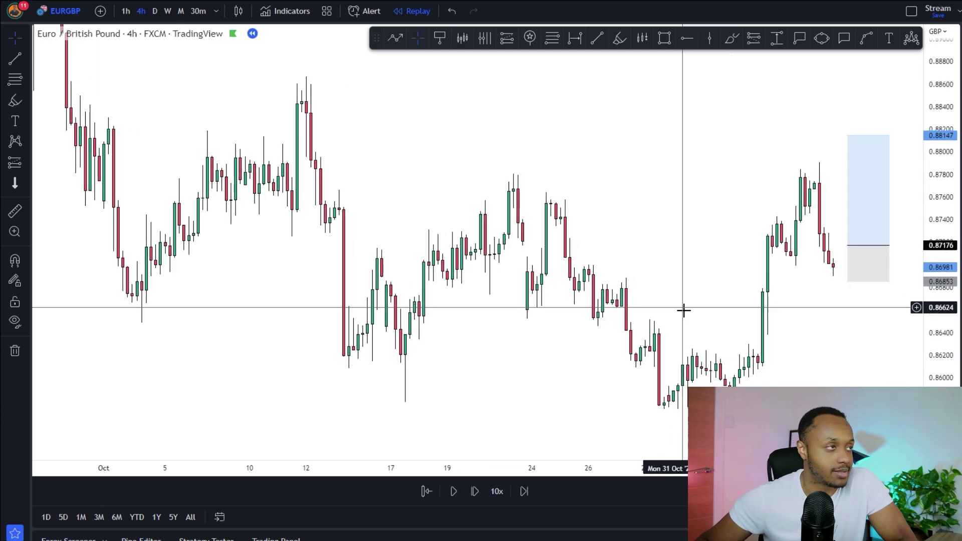
# Switch to the daily timeframe and highlight each successive lower swing high from April to December 2021.
pyautogui.click(155, 11)
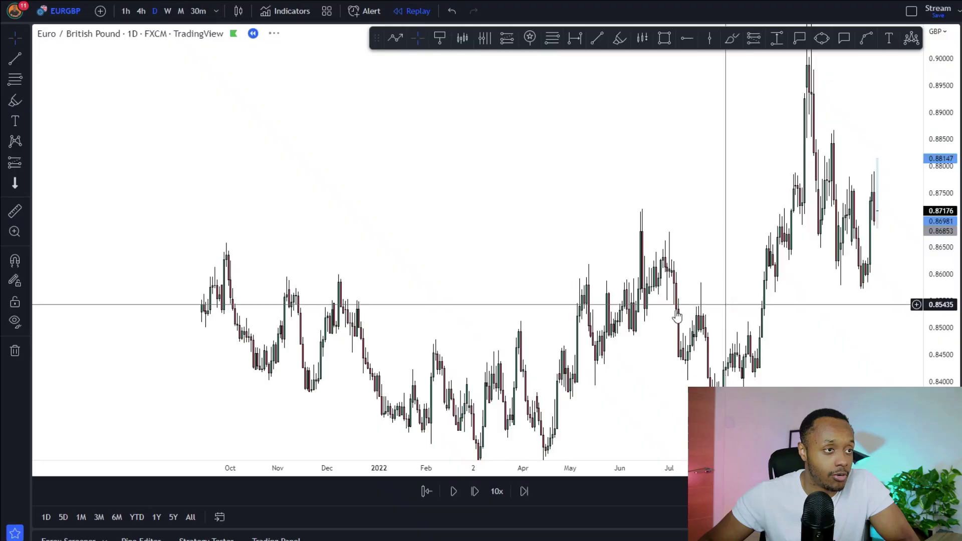
pyautogui.scroll(-5, 721, 241)
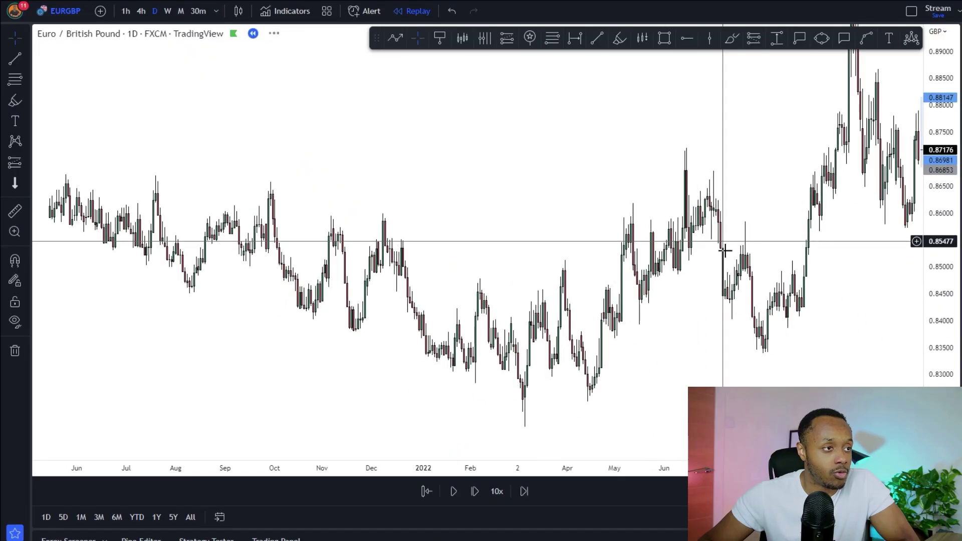
pyautogui.moveTo(646, 260); pyautogui.dragTo(653, 242)
pyautogui.moveTo(543, 115); pyautogui.dragTo(564, 114)
pyautogui.moveTo(654, 81); pyautogui.dragTo(632, 67)
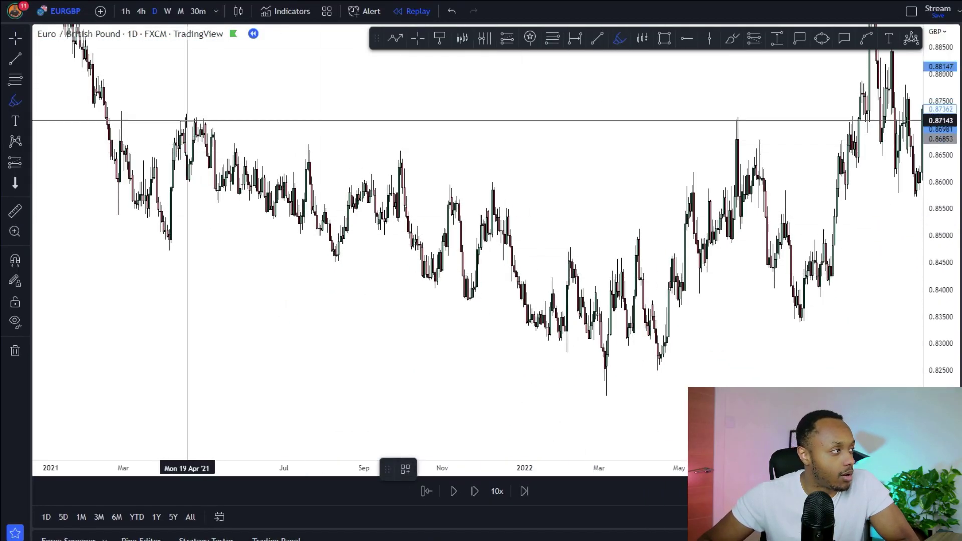
pyautogui.moveTo(188, 119); pyautogui.dragTo(268, 115)
pyautogui.moveTo(290, 147)
pyautogui.mouseDown()
pyautogui.moveTo(386, 144)
pyautogui.moveTo(446, 156)
pyautogui.mouseUp()
pyautogui.moveTo(417, 188); pyautogui.dragTo(540, 185)
# Draw a horizontal trend line at 0.85979 from the last highlighted lower high to the 2022 breakout.
pyautogui.click(597, 38)
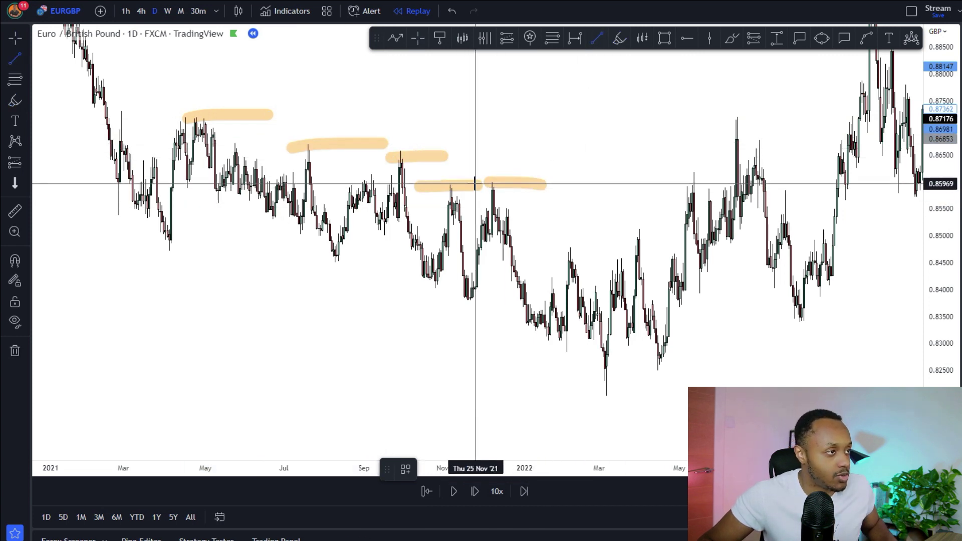
pyautogui.click(673, 184)
# Highlight the June 2022 swing high, the August swing low and the September peak on the daily chart.
pyautogui.moveTo(659, 226); pyautogui.dragTo(556, 235)
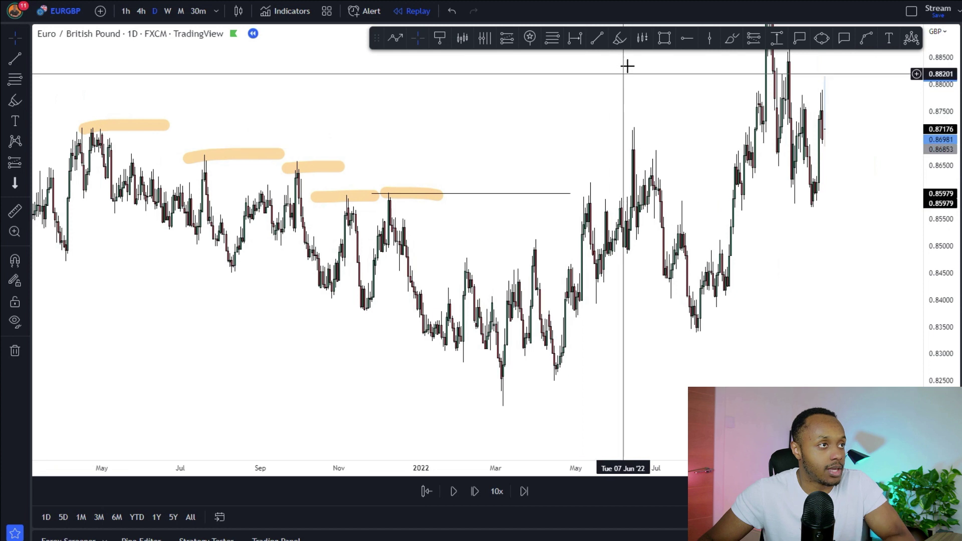
pyautogui.click(619, 38)
pyautogui.moveTo(596, 130); pyautogui.dragTo(669, 130)
pyautogui.moveTo(661, 323); pyautogui.dragTo(727, 325)
pyautogui.moveTo(944, 271); pyautogui.dragTo(947, 335)
pyautogui.press('Escape')
pyautogui.moveTo(855, 239); pyautogui.dragTo(822, 335)
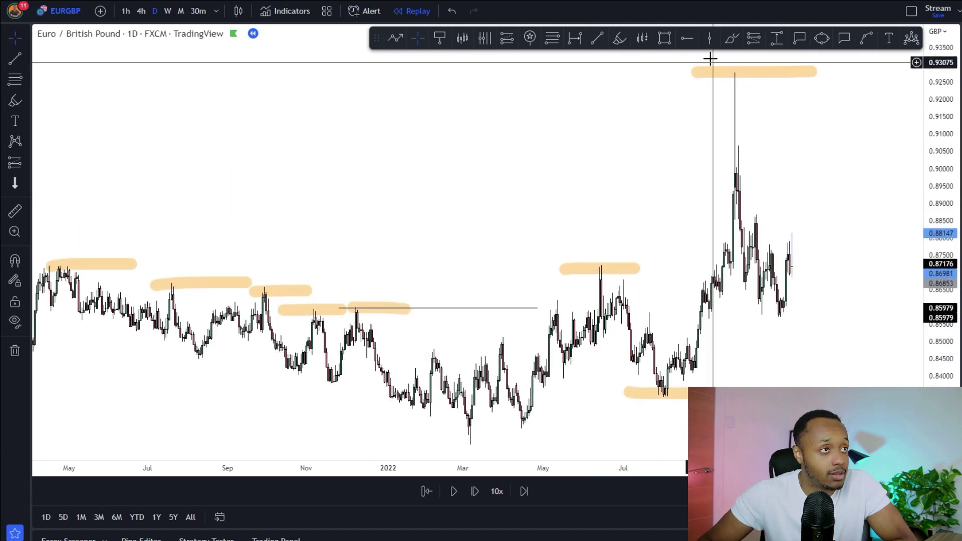
pyautogui.moveTo(841, 279)
pyautogui.mouseDown()
pyautogui.moveTo(849, 253)
pyautogui.moveTo(824, 240)
pyautogui.mouseUp()
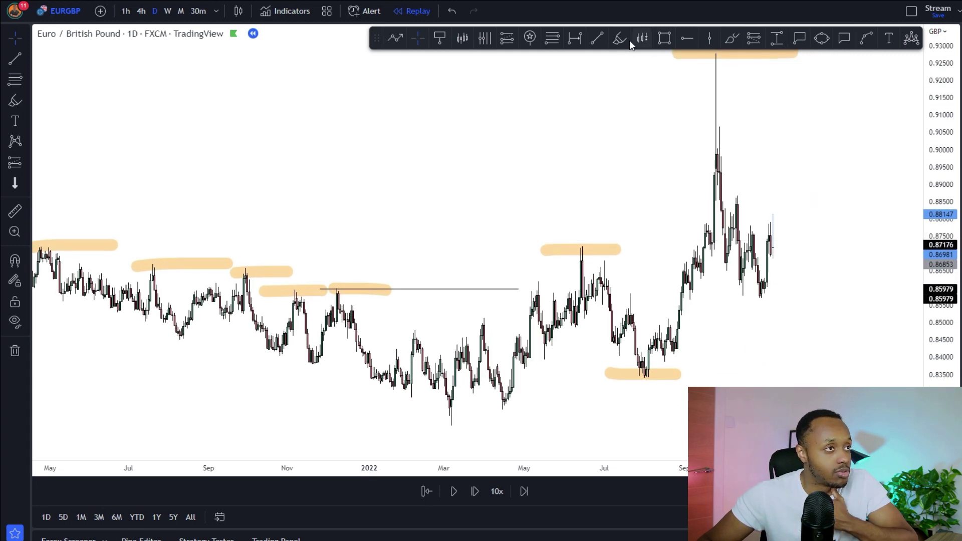
# Sketch a rising projection path beside the latest daily candles and remove it.
pyautogui.moveTo(711, 281); pyautogui.dragTo(788, 289)
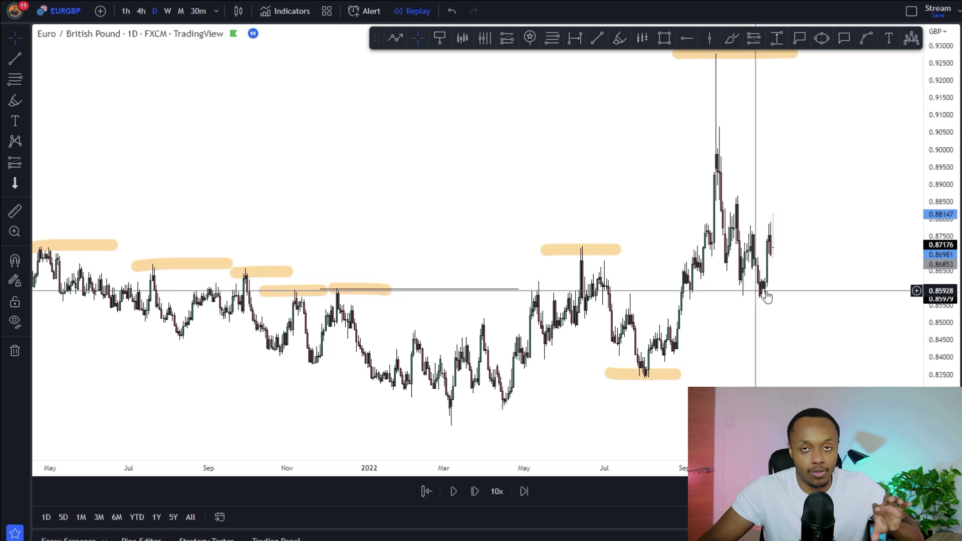
pyautogui.click(397, 37)
pyautogui.click(790, 271)
pyautogui.click(817, 141)
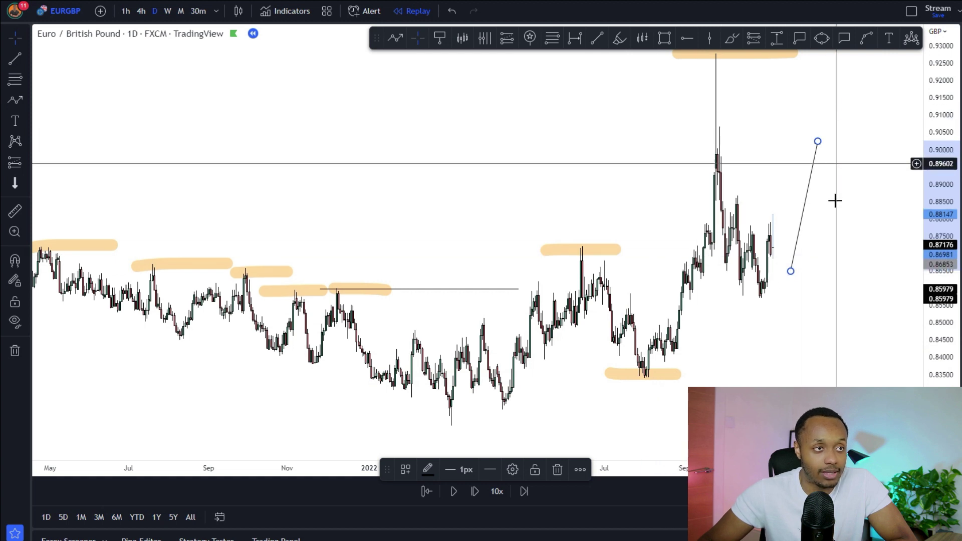
pyautogui.press('Delete')
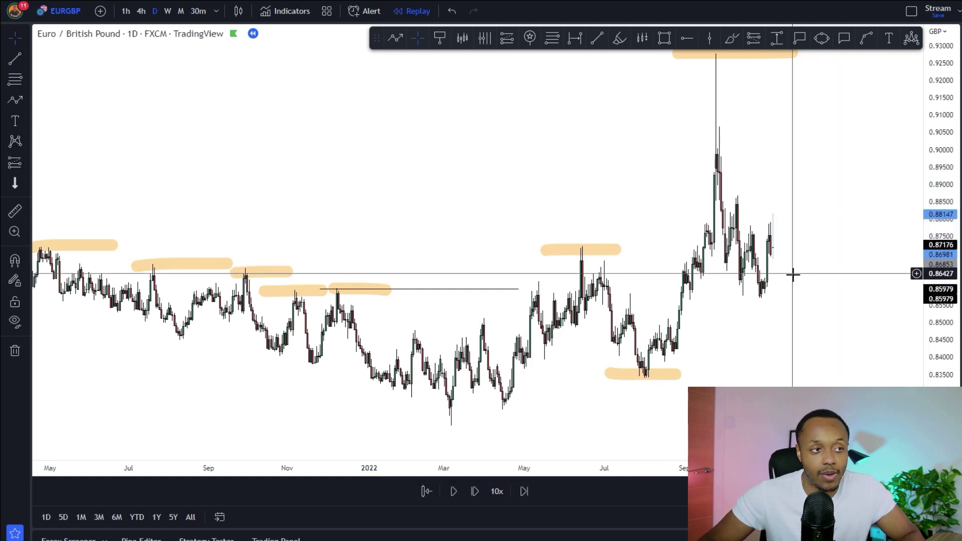
# Return to the 4-hour timeframe and enlarge the October to November price action leading up to the marked trade.
pyautogui.moveTo(824, 298); pyautogui.dragTo(831, 276)
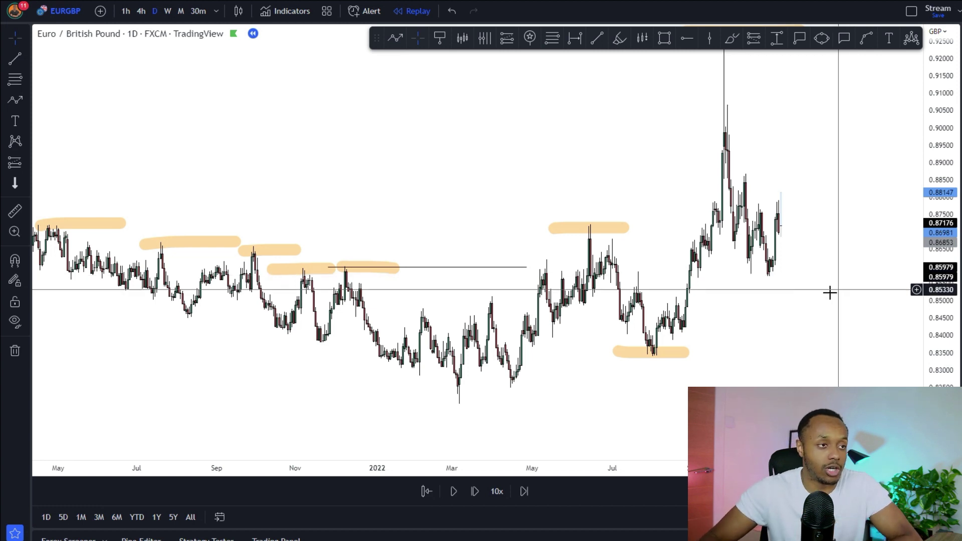
pyautogui.scroll(-5, 349, 275)
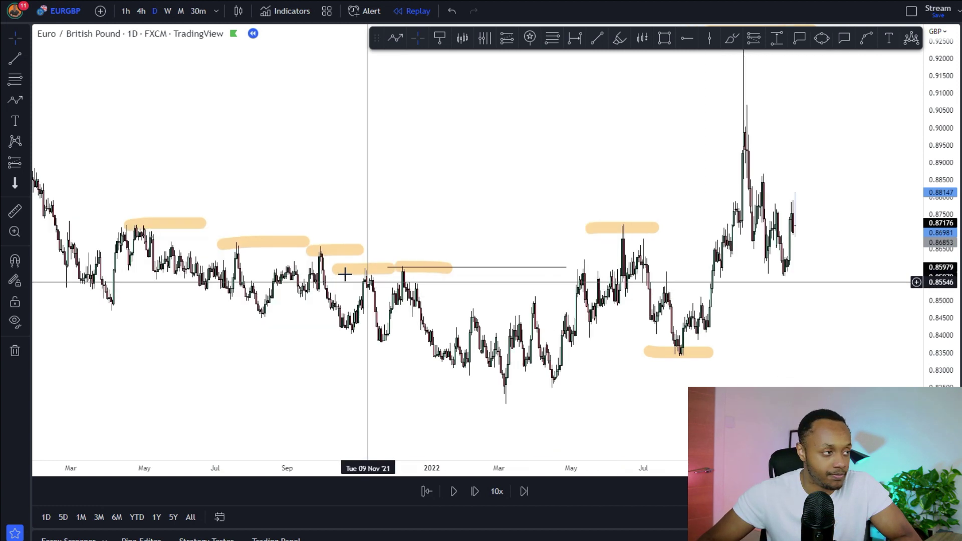
pyautogui.scroll(6, 549, 307)
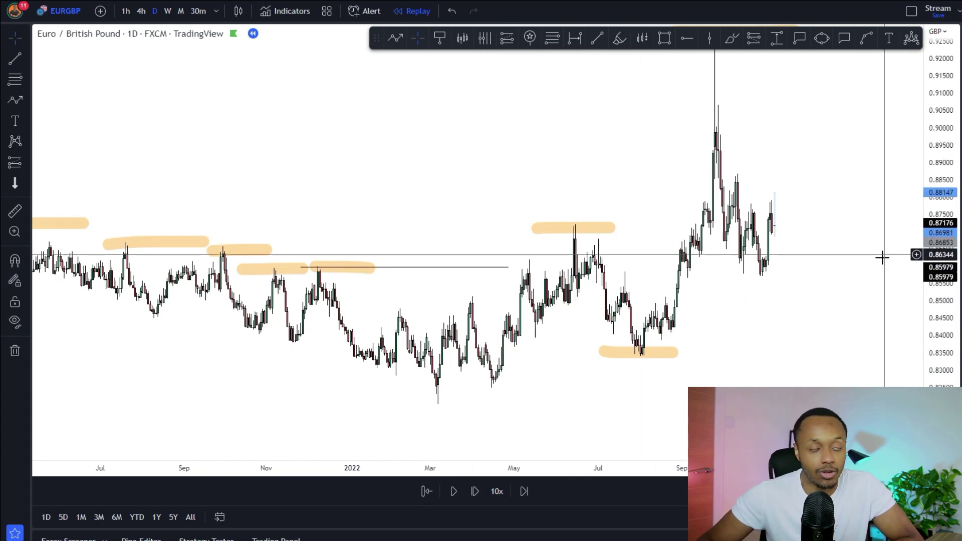
pyautogui.scroll(3, 884, 253)
pyautogui.scroll(2, 784, 335)
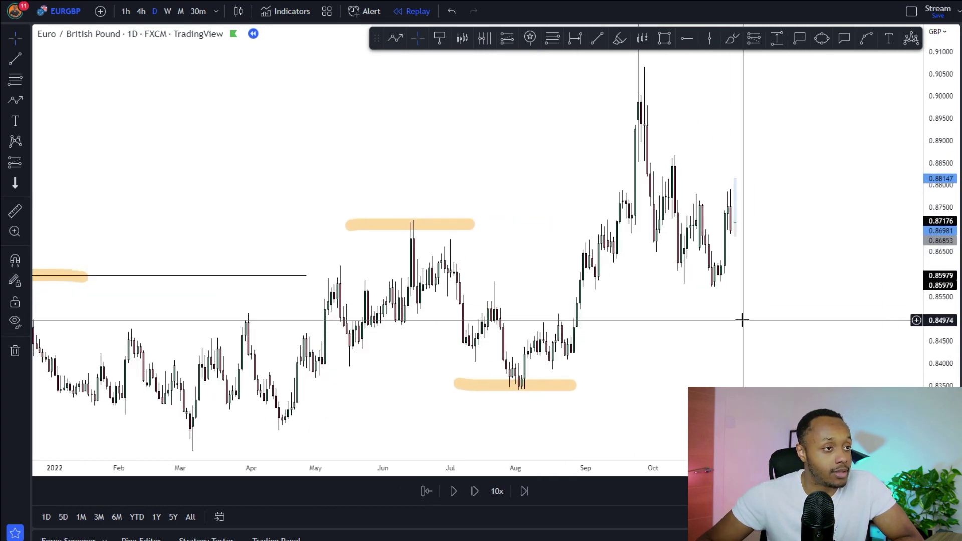
pyautogui.click(142, 11)
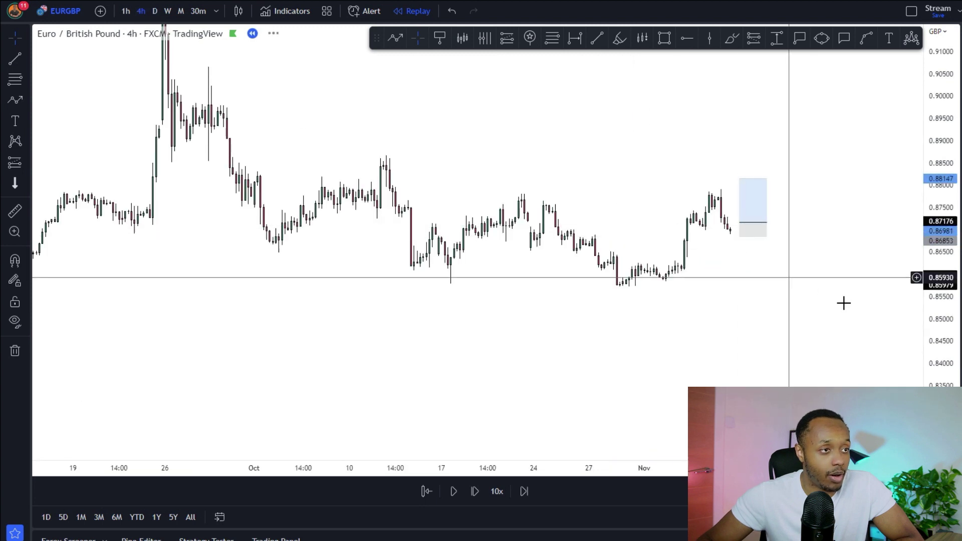
pyautogui.moveTo(782, 350); pyautogui.dragTo(787, 378)
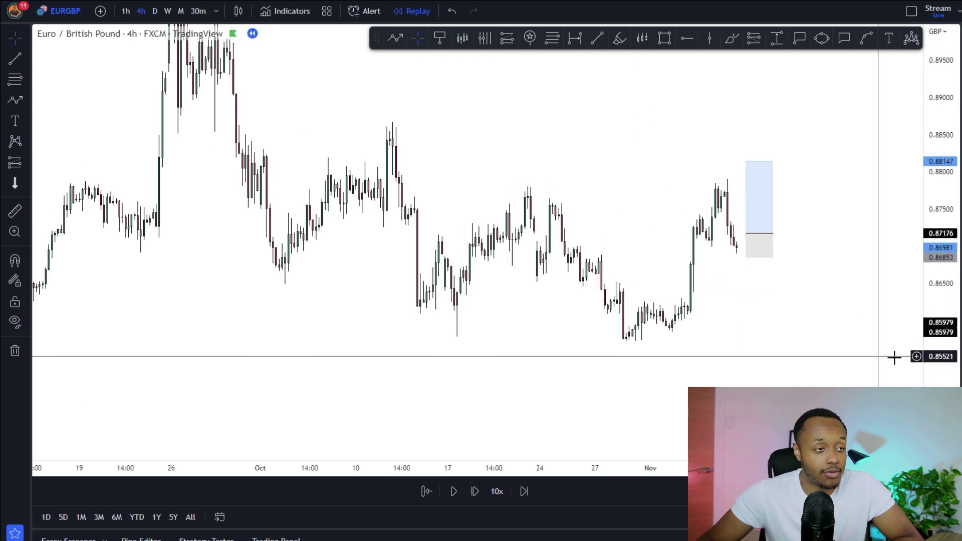
pyautogui.moveTo(918, 374); pyautogui.dragTo(934, 323)
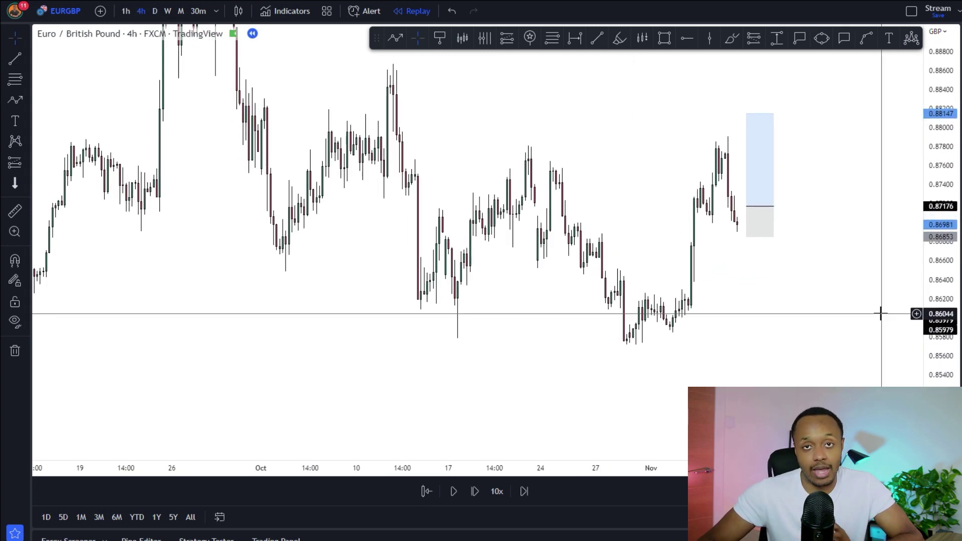
pyautogui.moveTo(819, 333); pyautogui.dragTo(877, 365)
pyautogui.scroll(1, 801, 347)
pyautogui.moveTo(934, 369); pyautogui.dragTo(935, 365)
pyautogui.moveTo(782, 333); pyautogui.dragTo(785, 350)
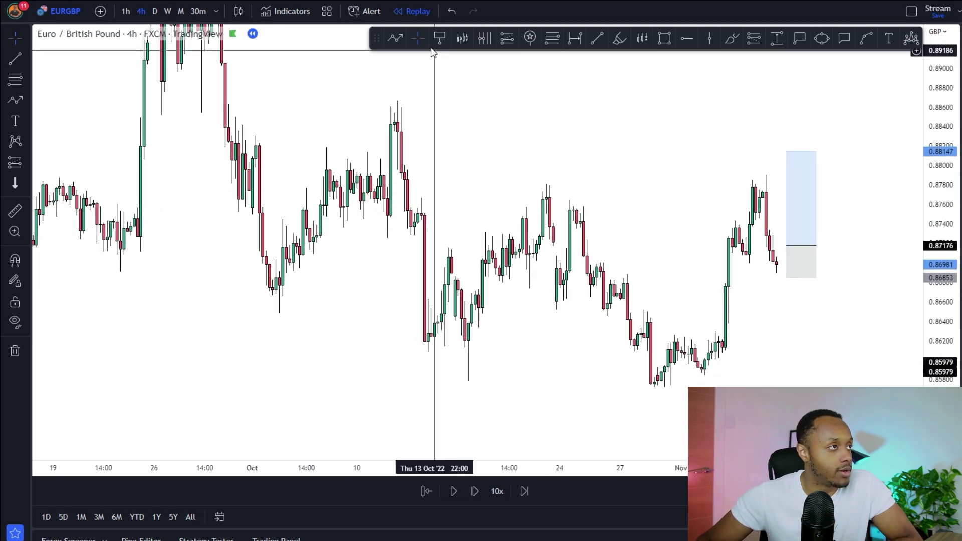
# Trace the early to mid-October downswing, pullback and second drop with a path, and discard it.
pyautogui.click(239, 133)
pyautogui.click(266, 277)
pyautogui.click(374, 134)
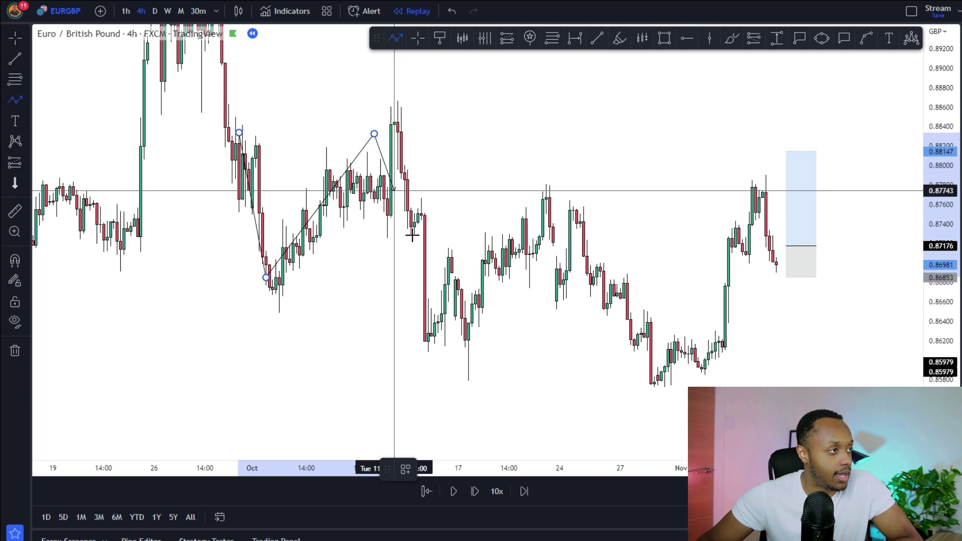
pyautogui.click(438, 327)
pyautogui.press('Escape')
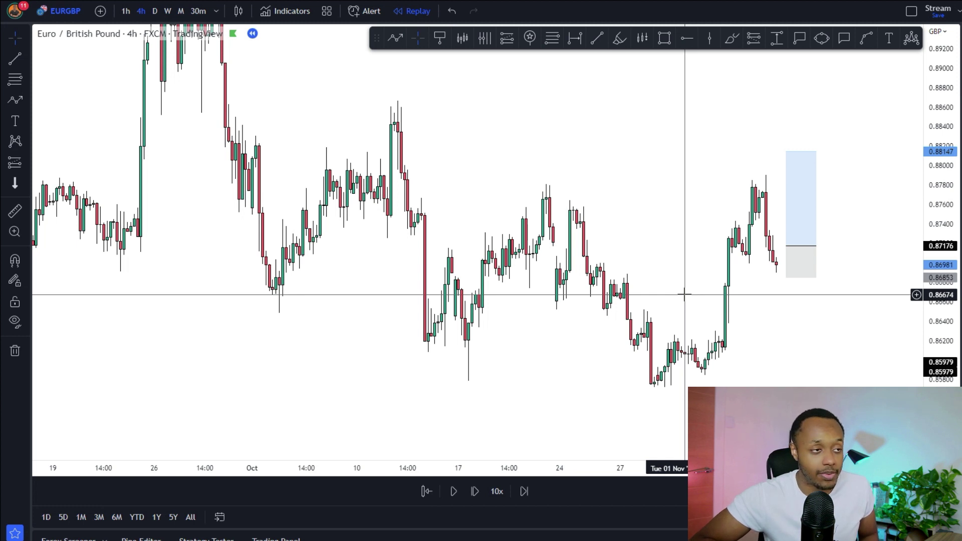
# Draw a thin support rectangle with its upper edge at 0.85870 along the mid-October and late-October lows.
pyautogui.click(663, 39)
pyautogui.click(440, 374)
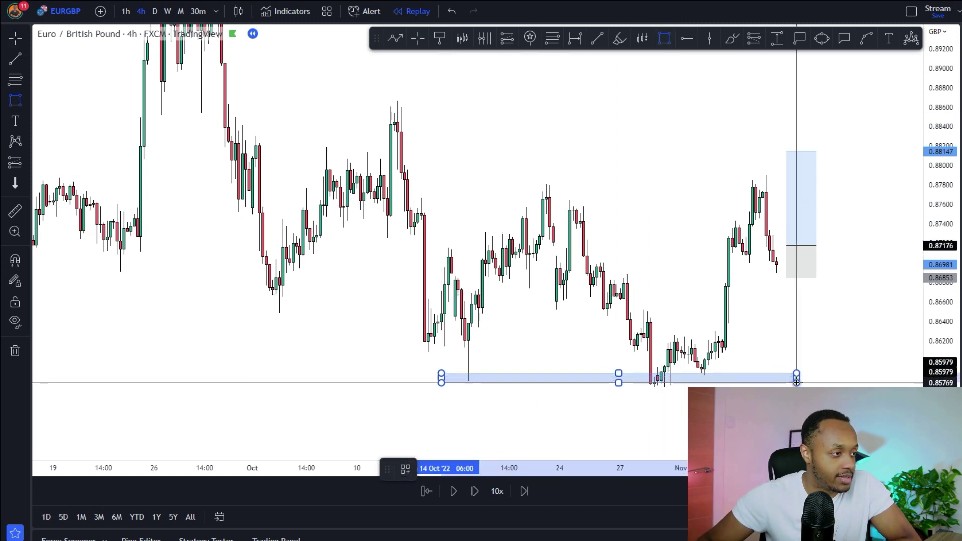
pyautogui.click(796, 380)
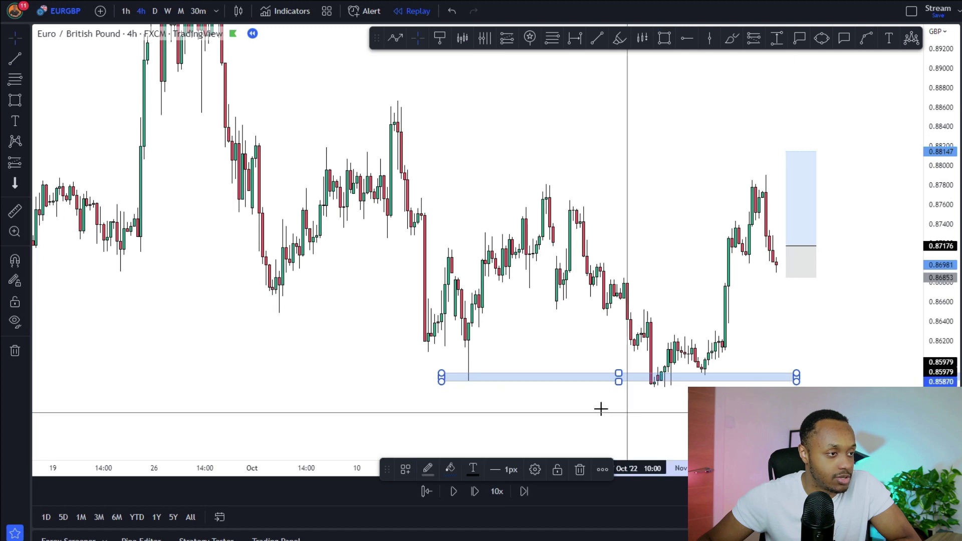
# Sketch curved brush strokes under the two lows at the support zone and delete them.
pyautogui.click(733, 38)
pyautogui.moveTo(455, 368); pyautogui.dragTo(525, 367)
pyautogui.moveTo(618, 366)
pyautogui.mouseDown()
pyautogui.moveTo(691, 375)
pyautogui.moveTo(704, 363)
pyautogui.mouseUp()
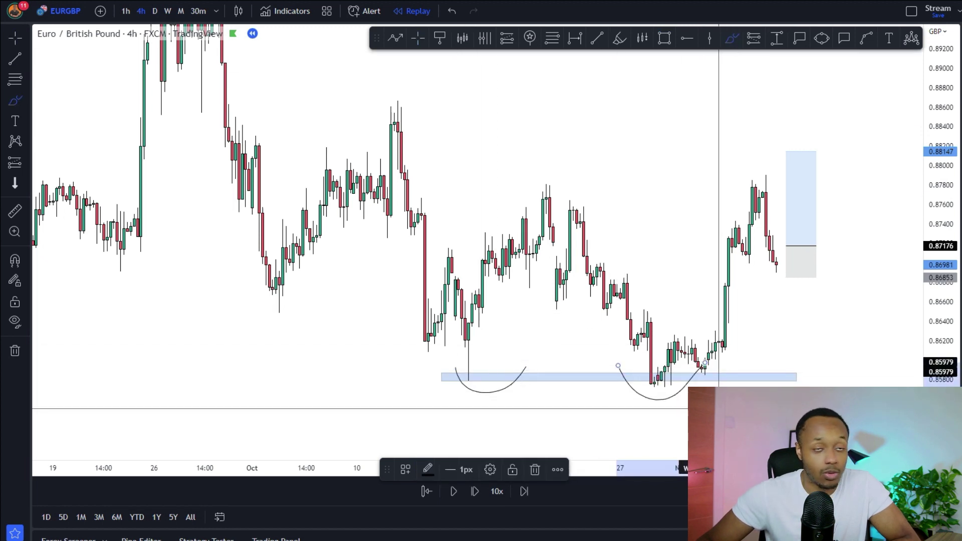
pyautogui.click(674, 392)
pyautogui.click(675, 400)
pyautogui.press('Delete')
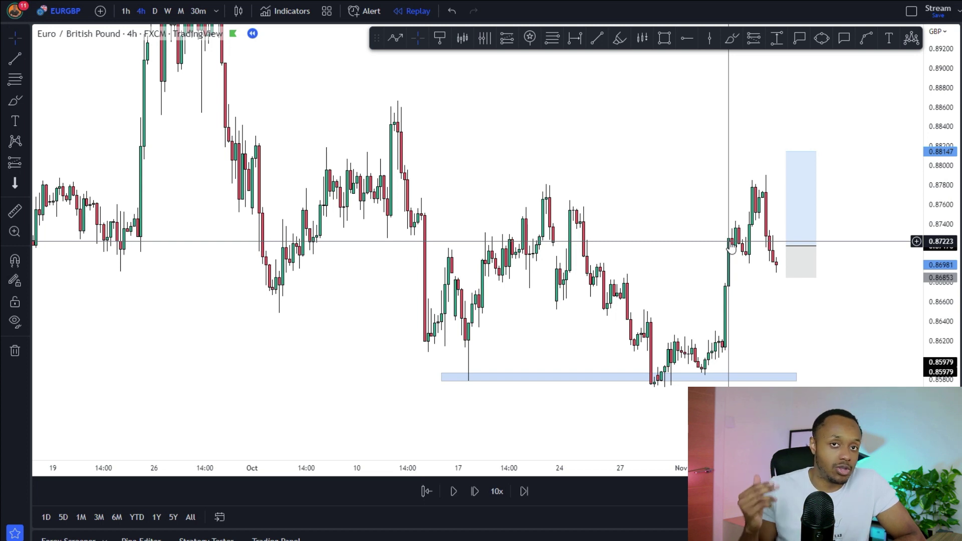
# Mark the resistance across the two swing highs with a rectangle from 0.87826 to about 0.87667, and remove it.
pyautogui.click(534, 182)
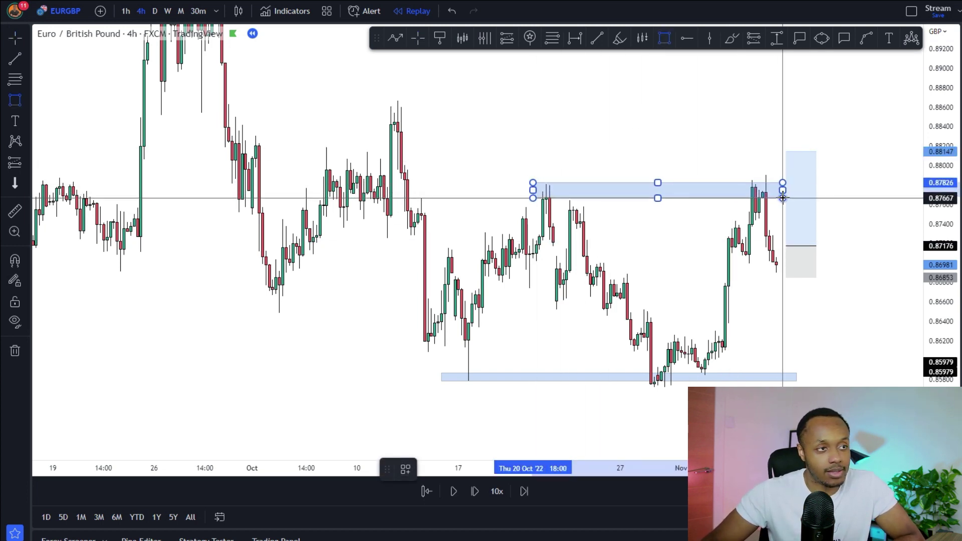
pyautogui.press('Escape')
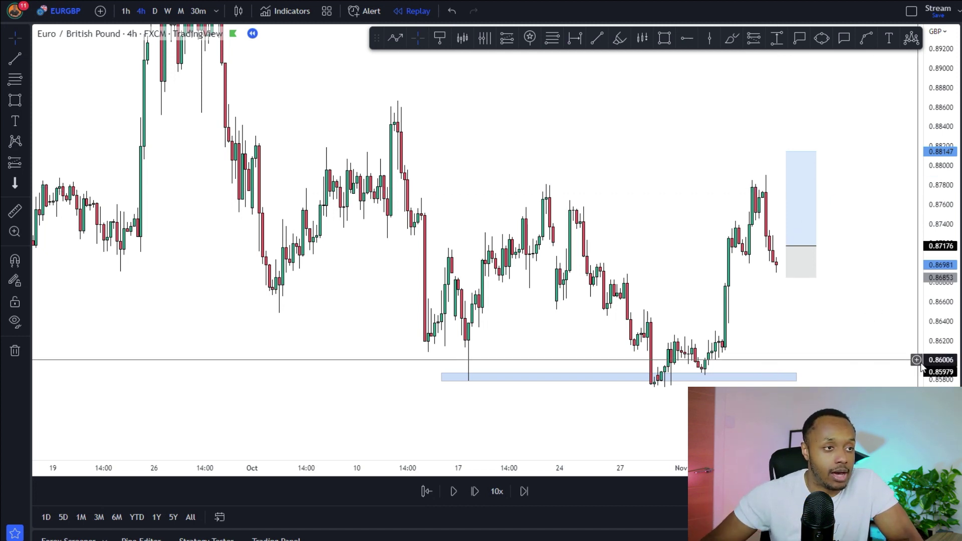
# Draw a thin rectangle from 0.87084 to about 0.87004 at the latest pullback low, extending past the current candle.
pyautogui.moveTo(935, 378); pyautogui.dragTo(933, 372)
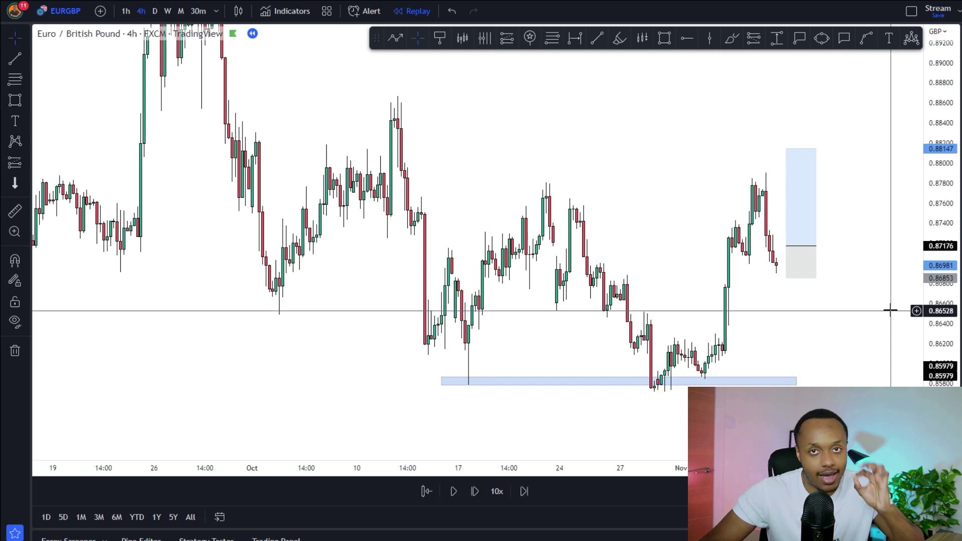
pyautogui.click(664, 38)
pyautogui.click(734, 256)
pyautogui.click(854, 260)
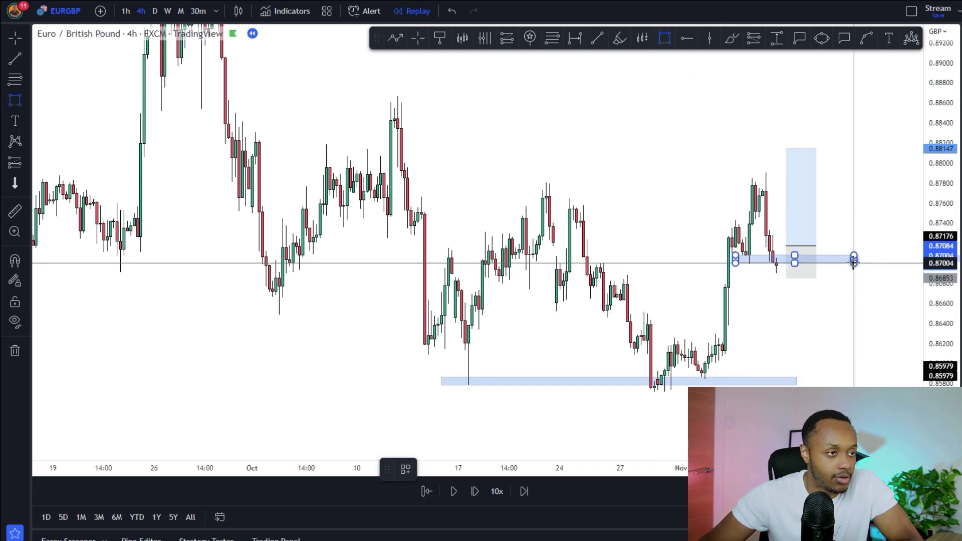
# Delete the long support rectangle beneath the October lows.
pyautogui.click(799, 371)
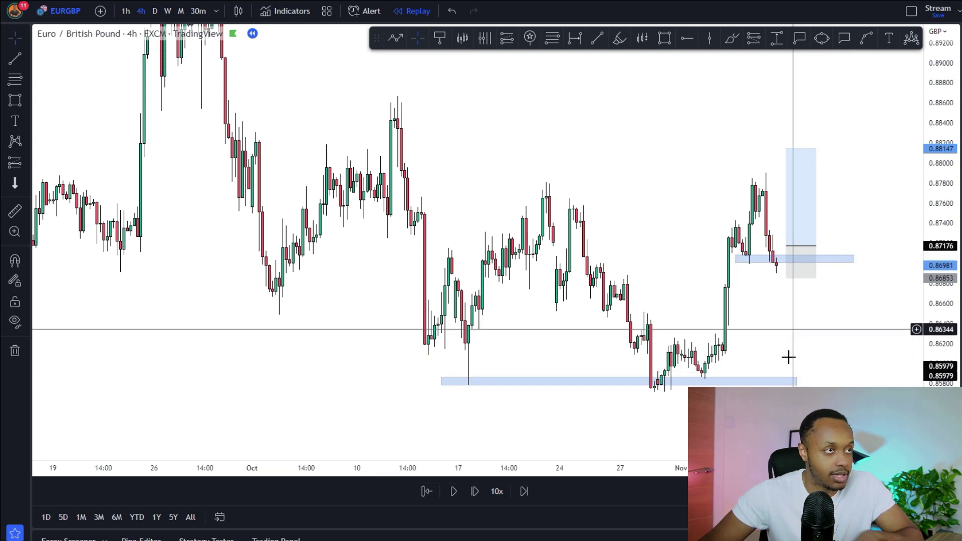
pyautogui.press('Delete')
# Draw a support rectangle from 0.86218 to about 0.85897 over the early-November consolidation and extend it past the current candle.
pyautogui.click(664, 38)
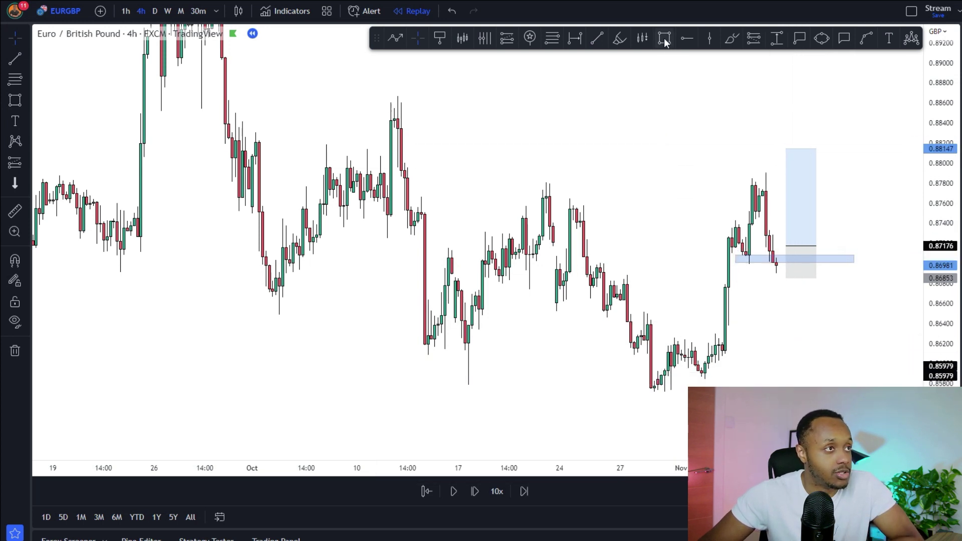
pyautogui.click(670, 342)
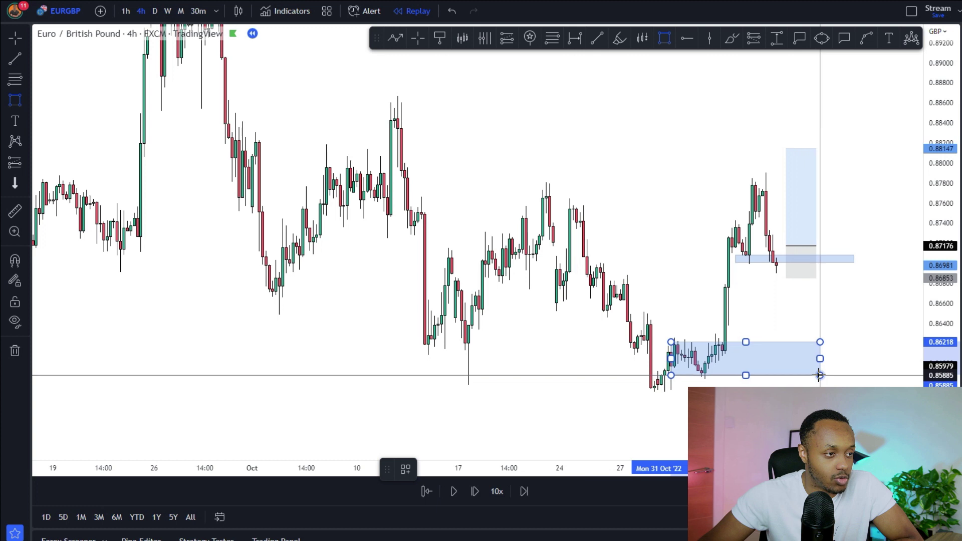
pyautogui.click(819, 373)
pyautogui.click(806, 401)
pyautogui.click(816, 356)
pyautogui.moveTo(820, 357); pyautogui.dragTo(863, 358)
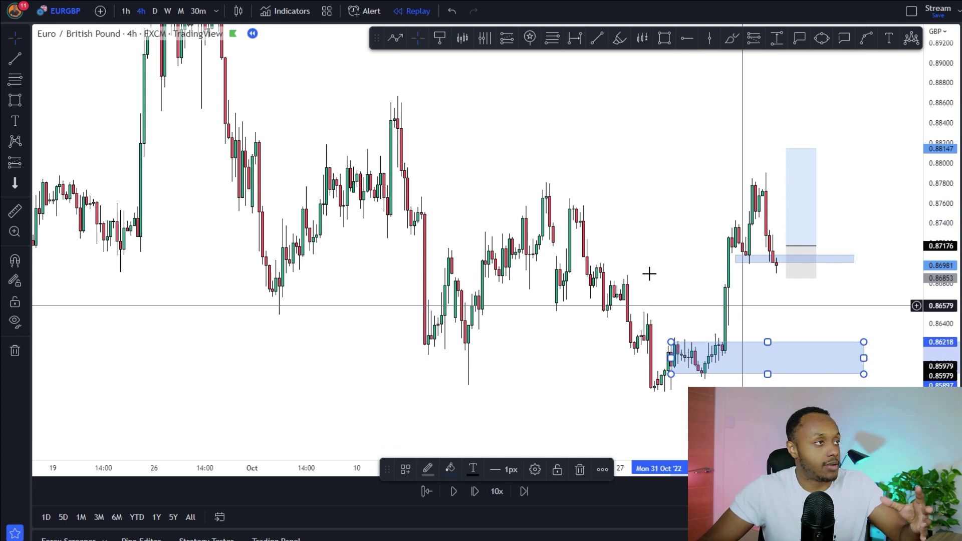
# Switch to the 1-hour chart, circle the wick low touching the pullback support zone with the brush, and delete the circle.
pyautogui.click(126, 11)
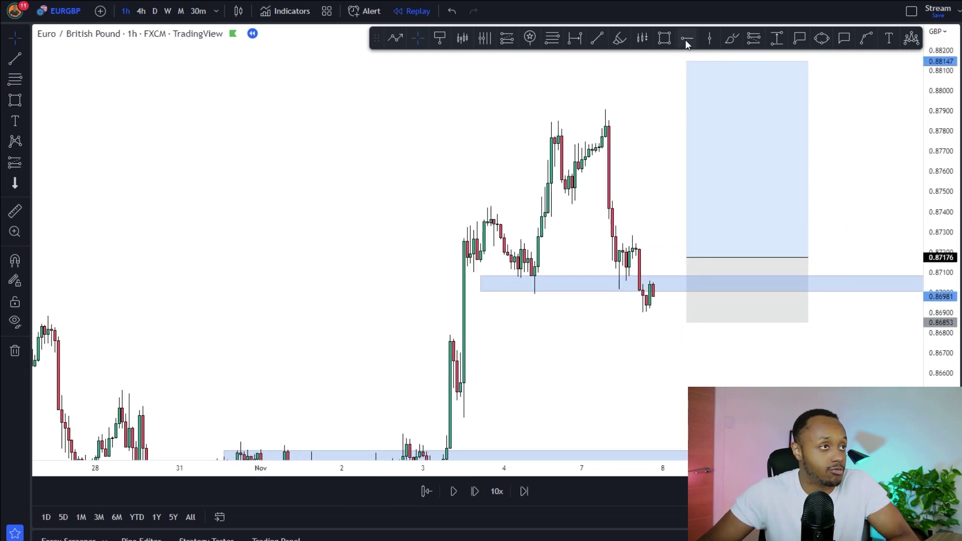
pyautogui.click(731, 40)
pyautogui.moveTo(615, 276); pyautogui.dragTo(633, 273)
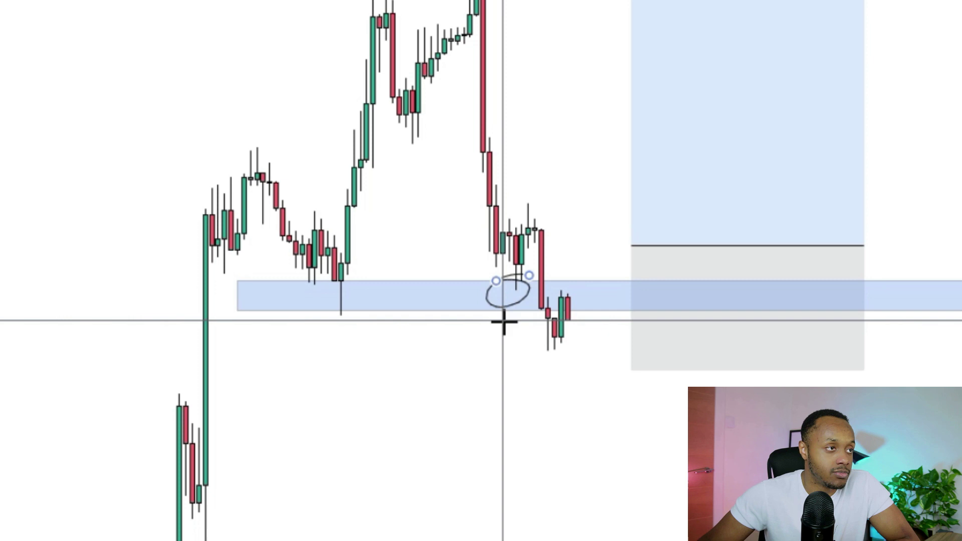
pyautogui.press('Delete')
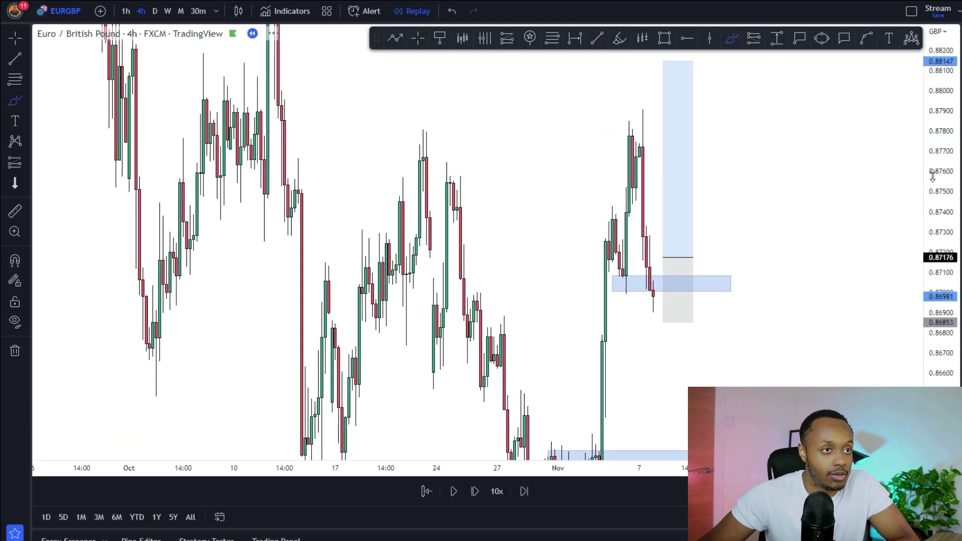
# On the 4-hour chart, draw a resistance rectangle from 0.87773 to about 0.87676 across the October and November swing highs.
pyautogui.moveTo(933, 174); pyautogui.dragTo(932, 296)
pyautogui.moveTo(409, 175)
pyautogui.mouseDown()
pyautogui.moveTo(515, 196)
pyautogui.moveTo(730, 183)
pyautogui.mouseUp()
pyautogui.click(730, 187)
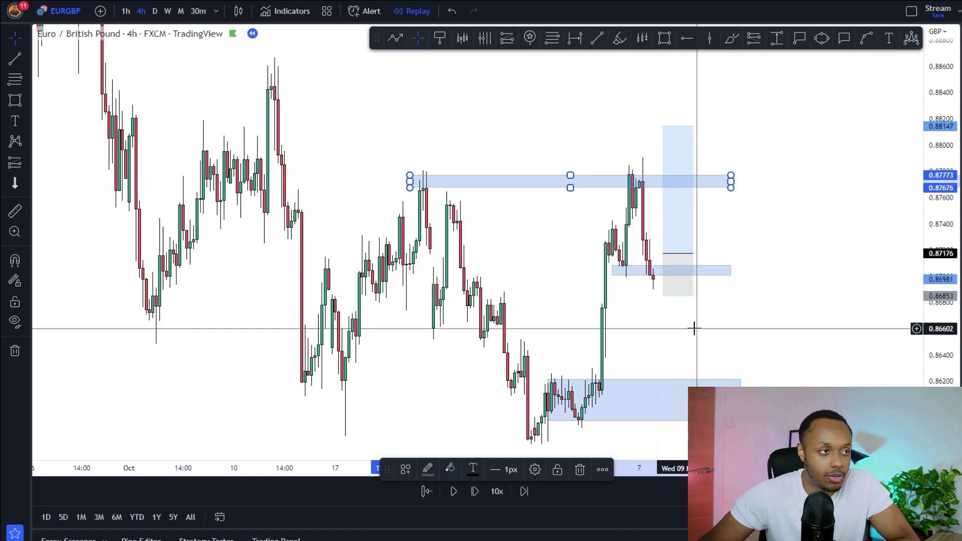
pyautogui.moveTo(682, 345); pyautogui.dragTo(701, 332)
# Switch the chart to the 1-hour timeframe with the pullback support zone and the long position in view.
pyautogui.click(127, 14)
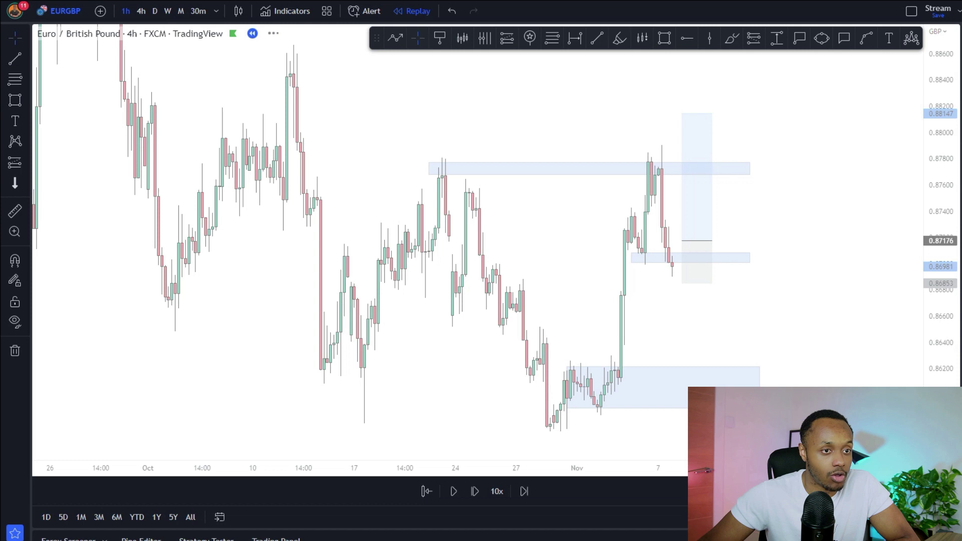
pyautogui.moveTo(940, 382); pyautogui.dragTo(947, 302)
pyautogui.moveTo(875, 365); pyautogui.dragTo(845, 369)
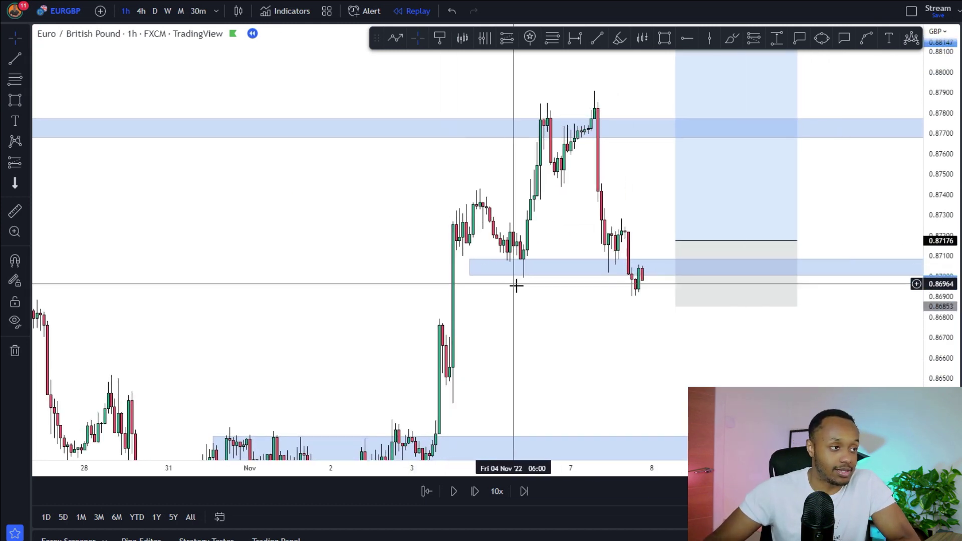
pyautogui.moveTo(668, 347); pyautogui.dragTo(647, 298)
# Brush a line under the 4 November pullback low and an arrow down to the lower support zone, and delete both.
pyautogui.click(731, 38)
pyautogui.moveTo(488, 230)
pyautogui.mouseDown()
pyautogui.moveTo(570, 233)
pyautogui.moveTo(644, 290)
pyautogui.moveTo(656, 376)
pyautogui.moveTo(692, 353)
pyautogui.mouseUp()
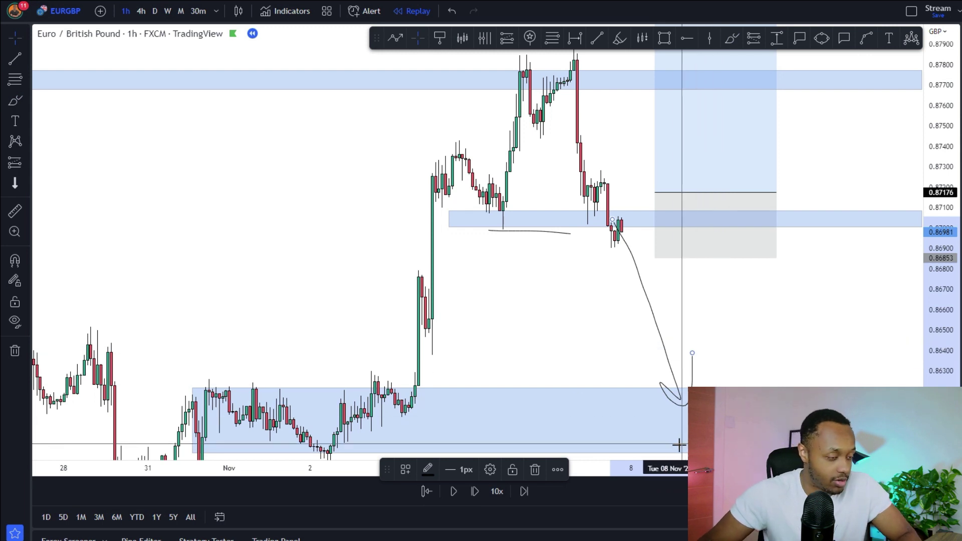
pyautogui.press('Delete')
pyautogui.scroll(-2, 676, 360)
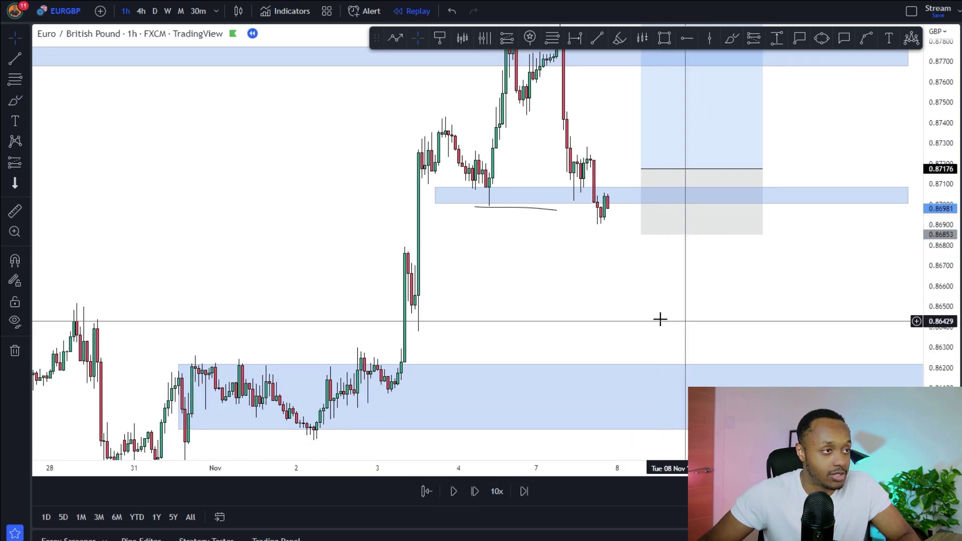
pyautogui.click(635, 195)
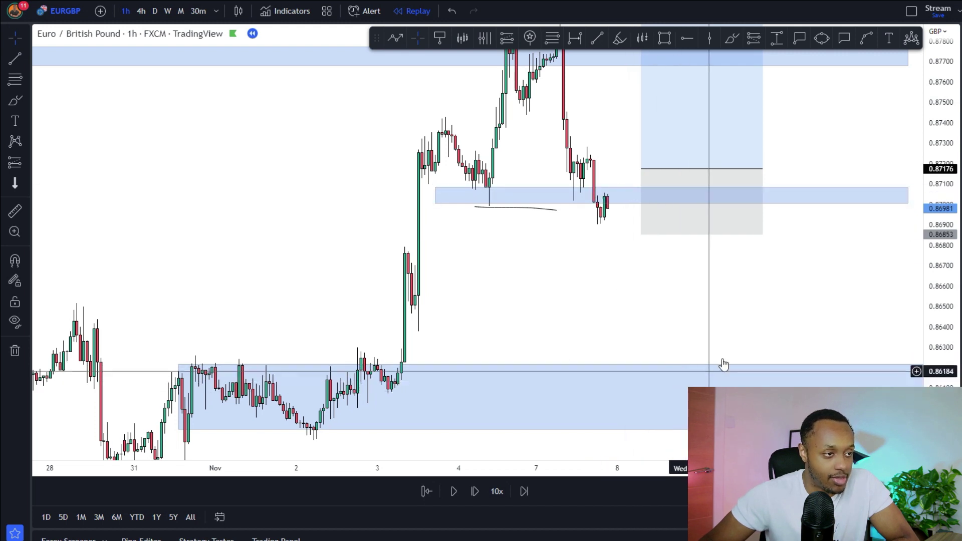
pyautogui.moveTo(723, 365); pyautogui.dragTo(707, 340)
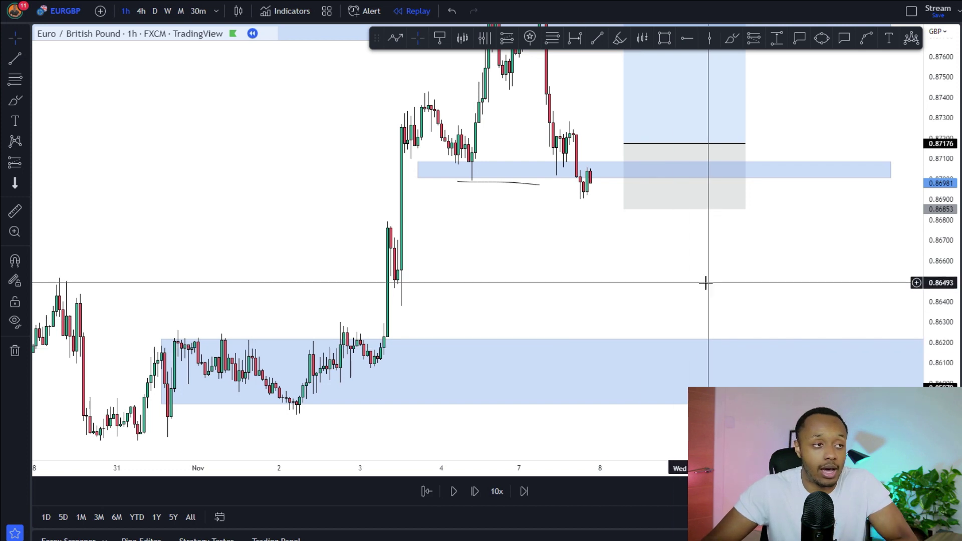
pyautogui.moveTo(681, 293); pyautogui.dragTo(669, 360)
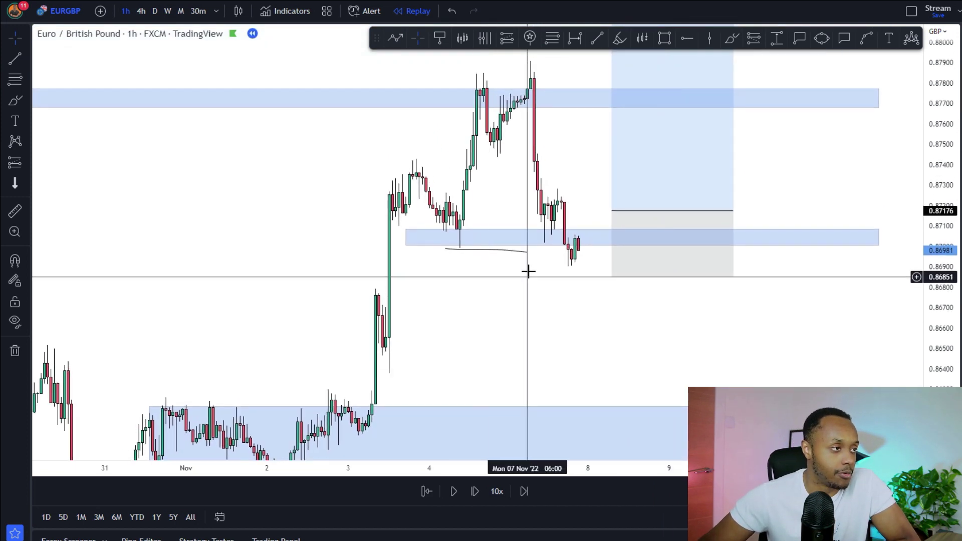
pyautogui.press('Delete')
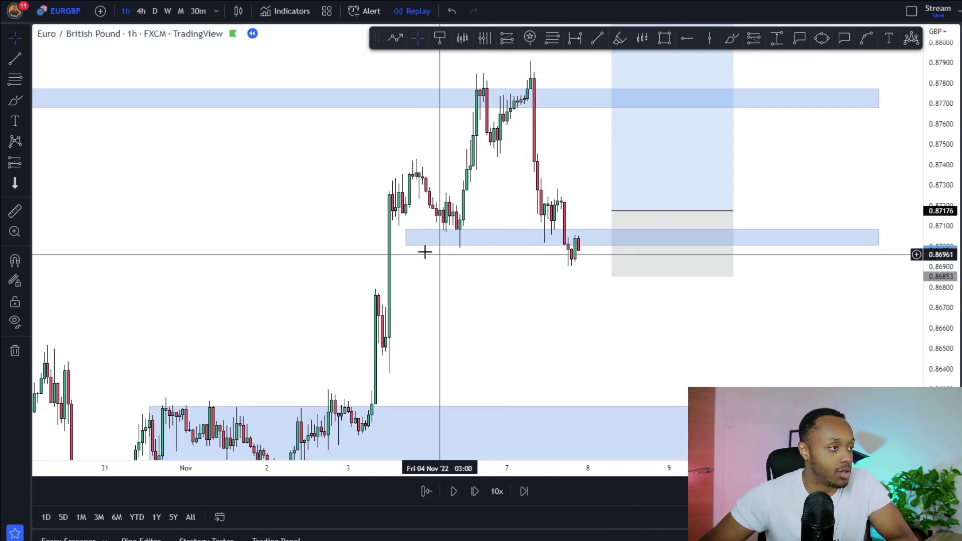
# Lower the bottom edge of the pullback support rectangle to about 0.8699 and start it slightly later.
pyautogui.moveTo(406, 245); pyautogui.dragTo(418, 248)
pyautogui.click(481, 287)
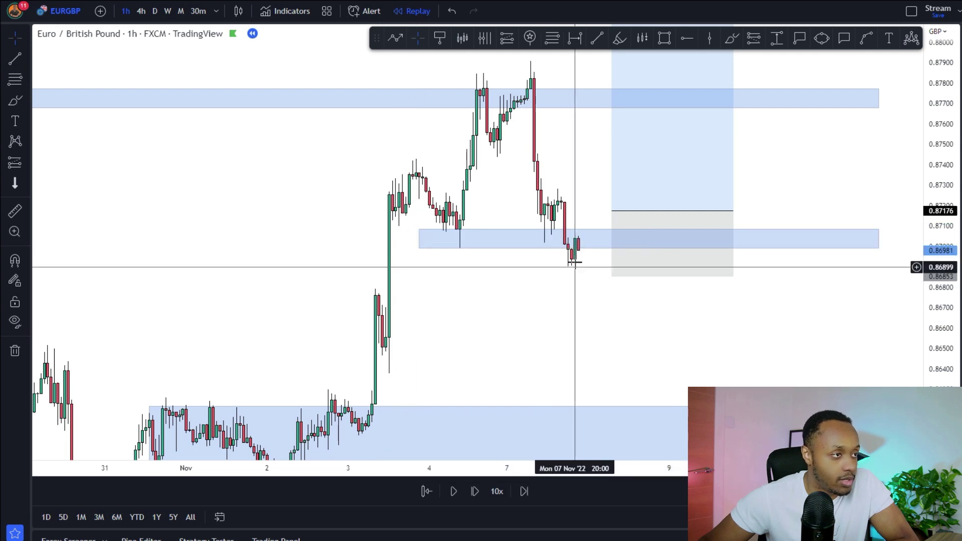
# Brush a short horizontal line at the latest minor high inside the zone, then sketch a downward arrow and delete only the arrow.
pyautogui.moveTo(589, 326); pyautogui.dragTo(598, 287)
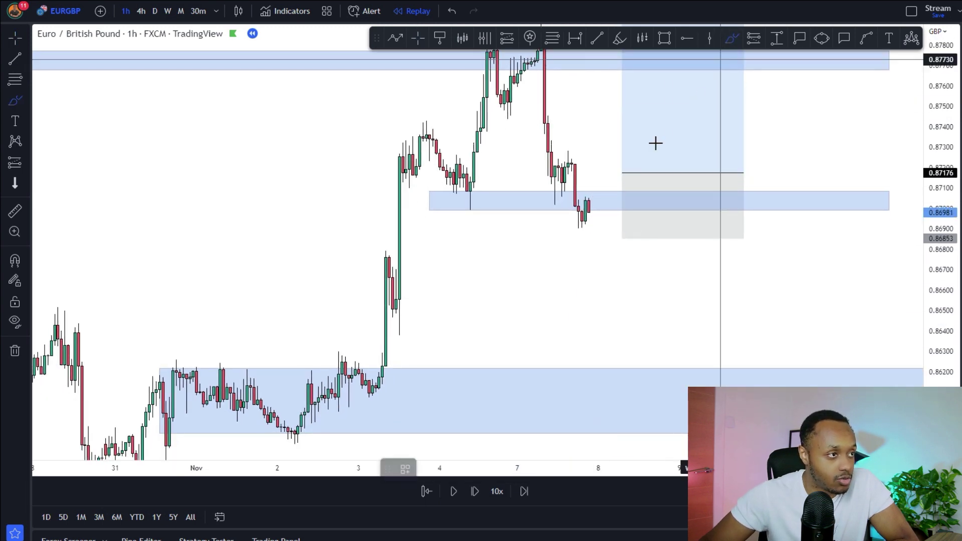
pyautogui.moveTo(560, 197); pyautogui.dragTo(632, 196)
pyautogui.moveTo(606, 198)
pyautogui.mouseDown()
pyautogui.moveTo(642, 326)
pyautogui.moveTo(626, 349)
pyautogui.mouseUp()
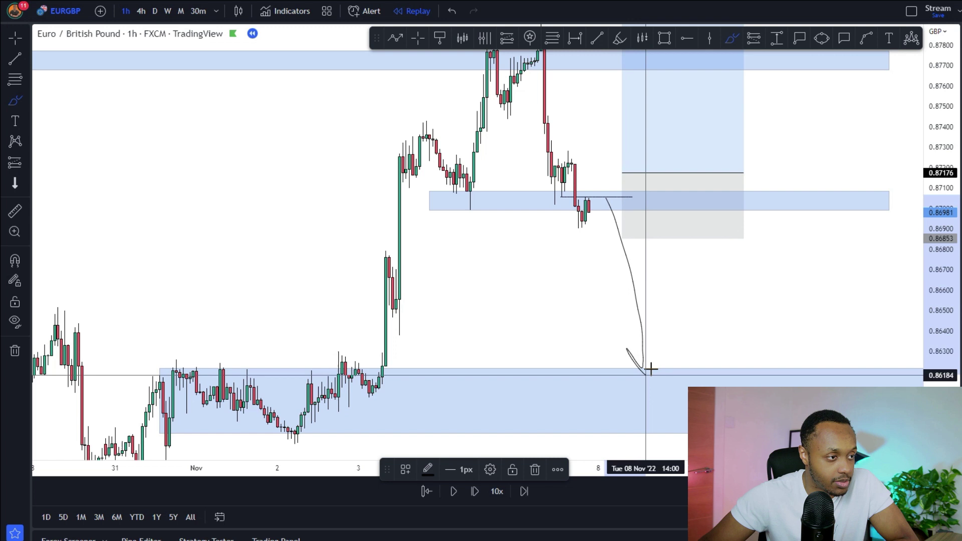
pyautogui.press('Delete')
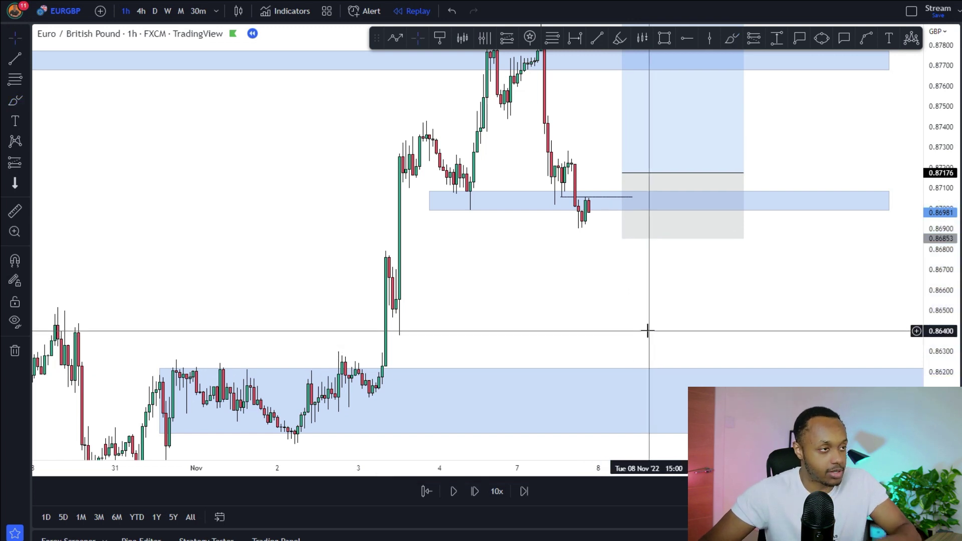
pyautogui.click(605, 215)
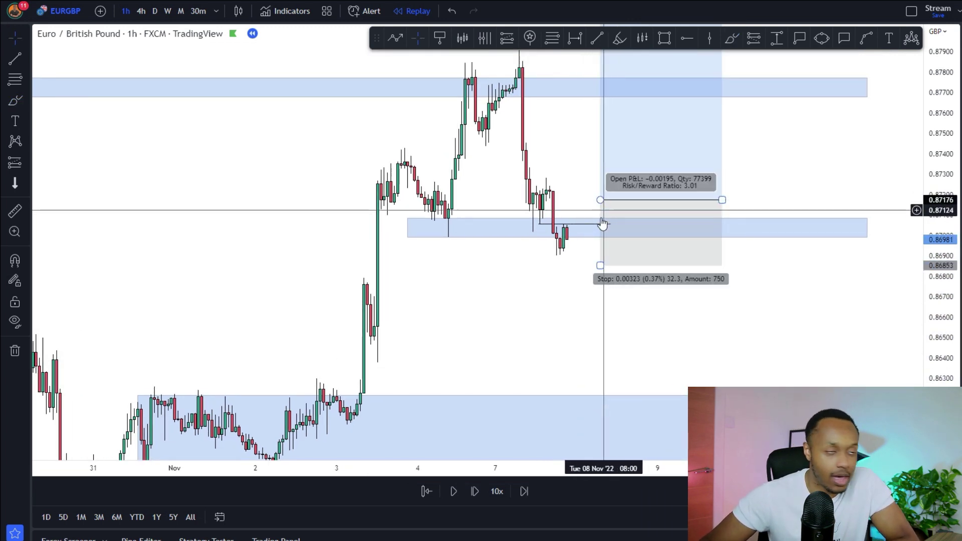
pyautogui.click(629, 298)
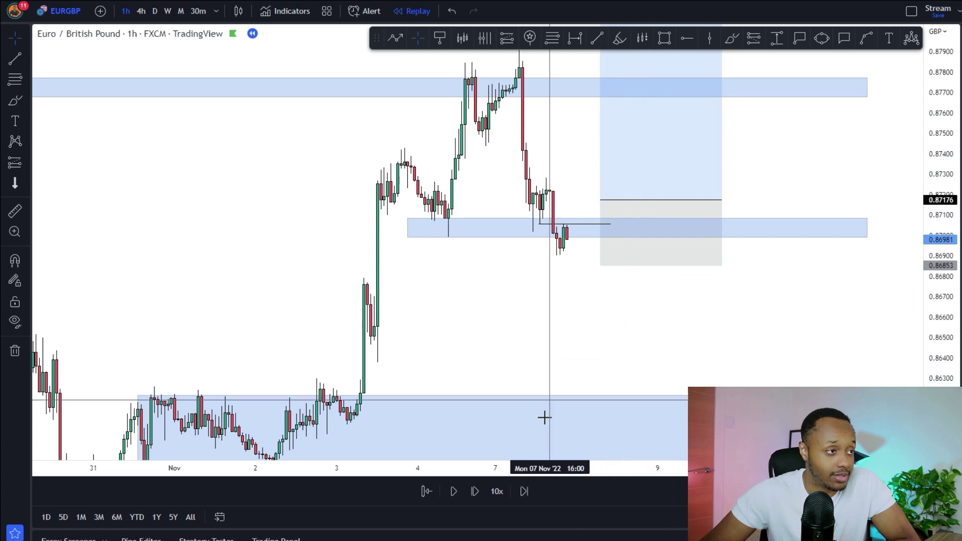
# Advance the replay bar by bar until price climbs to the long position's entry at 0.87176.
pyautogui.click(474, 491)
pyautogui.click(473, 491)
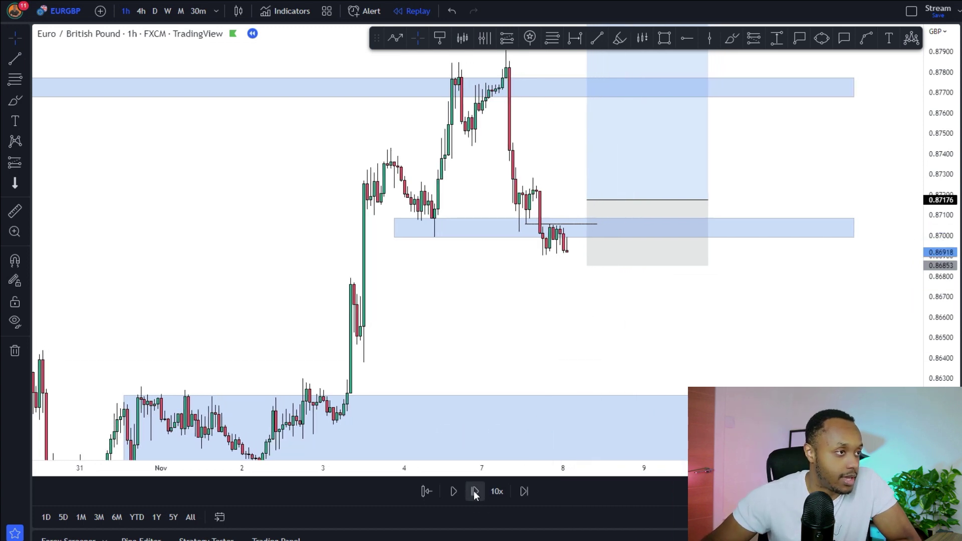
pyautogui.click(473, 491)
pyautogui.click(473, 491)
pyautogui.click(474, 491)
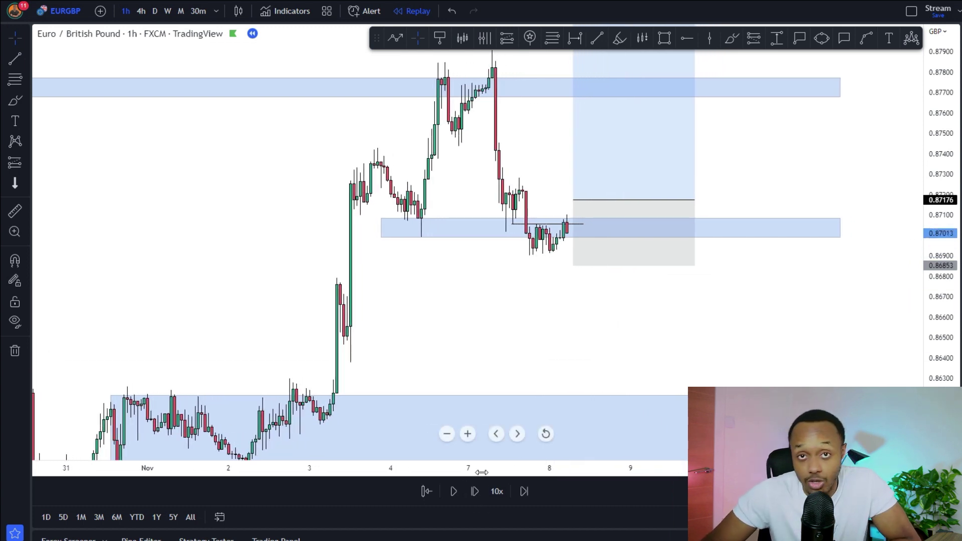
pyautogui.click(532, 220)
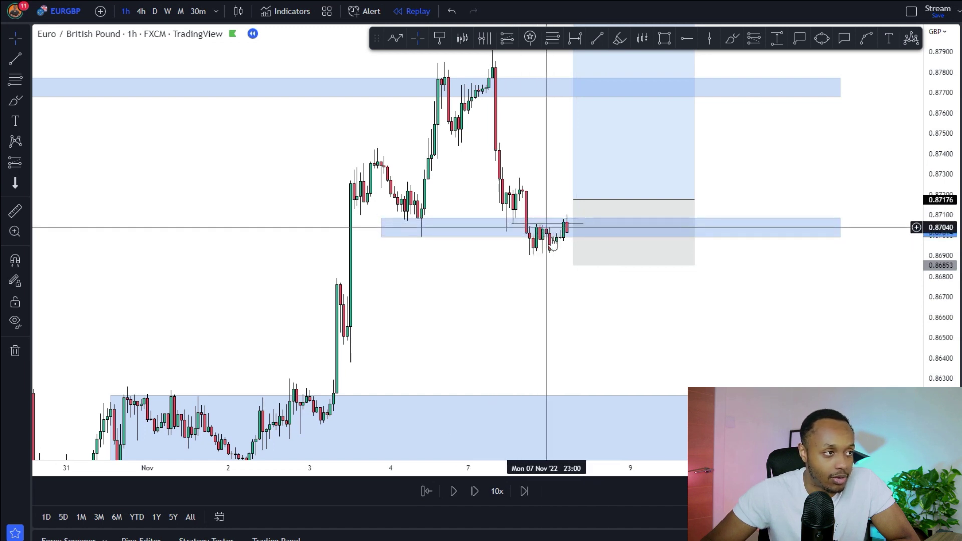
pyautogui.click(567, 322)
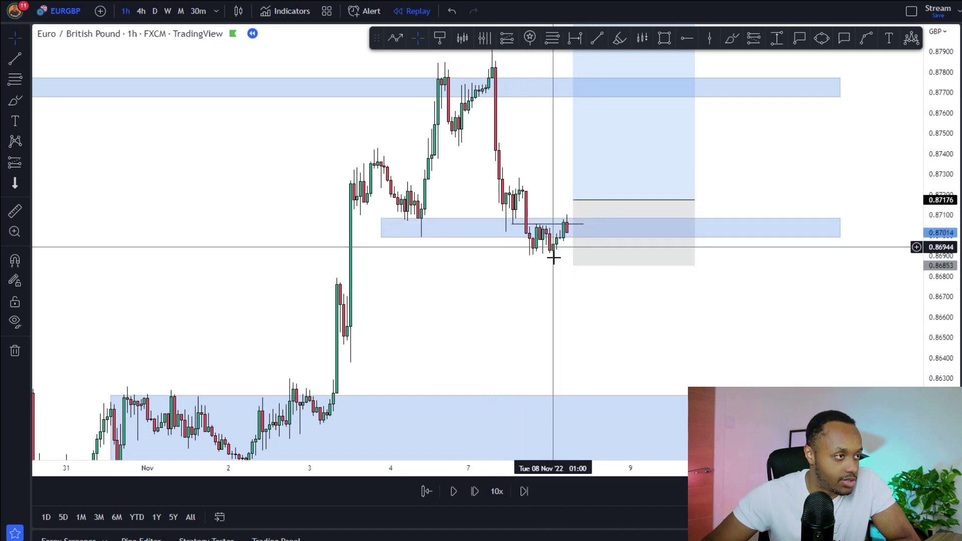
pyautogui.click(477, 493)
pyautogui.click(477, 494)
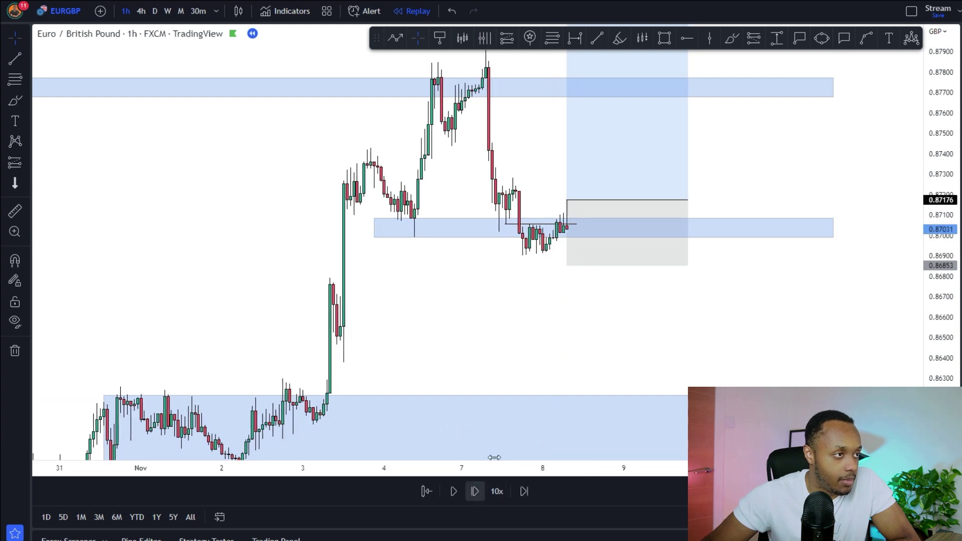
pyautogui.hotkey('shift', 'Right')
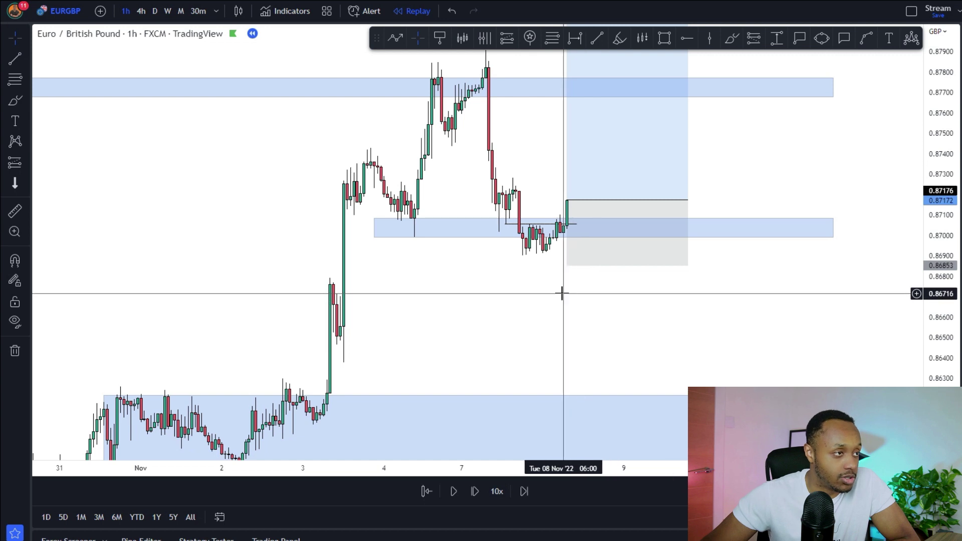
# Brush a path dipping from the entry to the stop level and rising back above the entry, and delete it.
pyautogui.moveTo(595, 311); pyautogui.dragTo(594, 316)
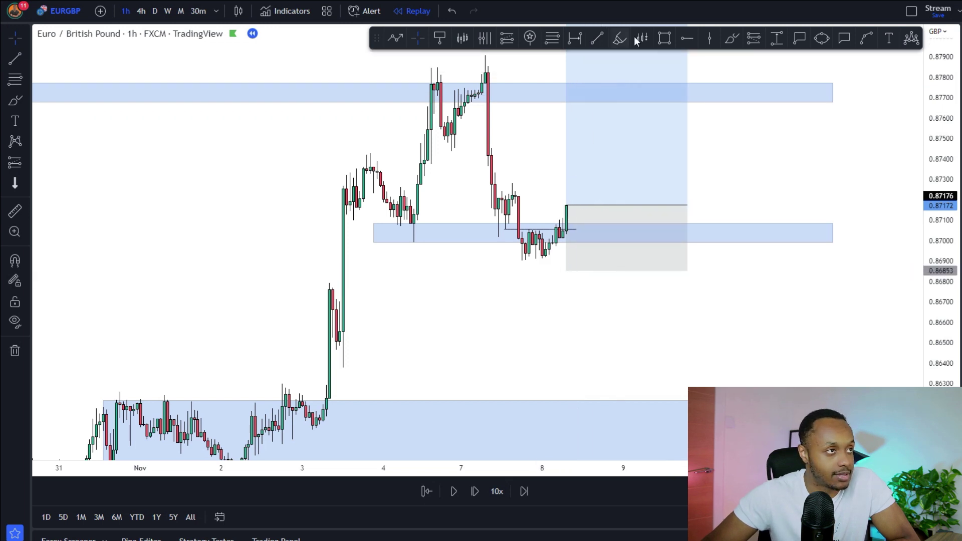
pyautogui.moveTo(573, 208); pyautogui.dragTo(591, 275)
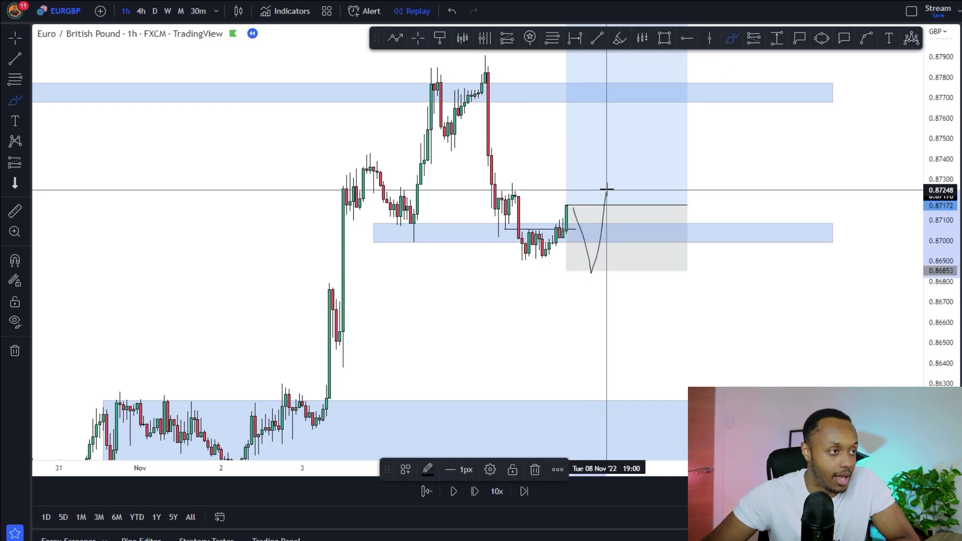
pyautogui.moveTo(606, 190); pyautogui.dragTo(630, 157)
pyautogui.press('Delete')
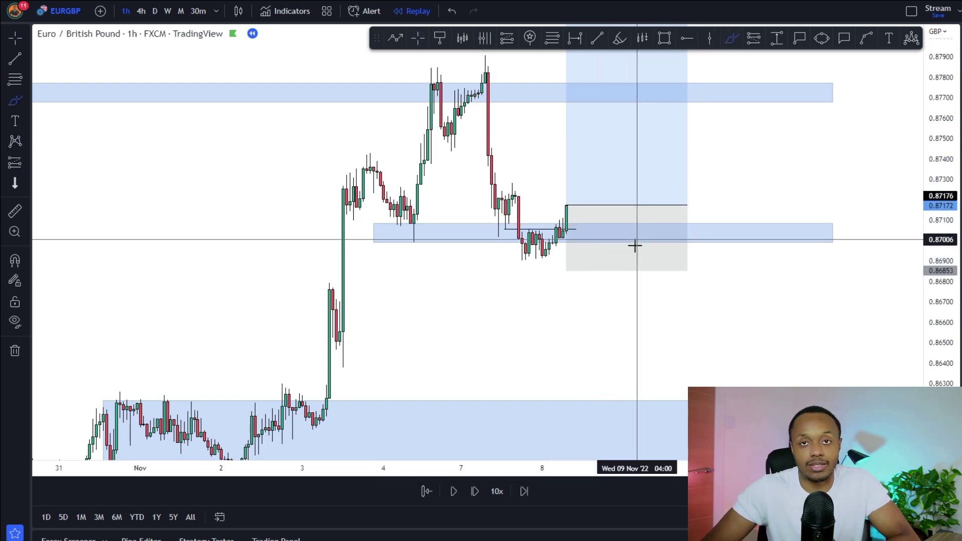
pyautogui.press('Escape')
# Highlight the 4 November wick low at the bottom of the pullback support zone in orange.
pyautogui.moveTo(499, 295)
pyautogui.mouseDown()
pyautogui.moveTo(522, 300)
pyautogui.moveTo(558, 337)
pyautogui.mouseUp()
pyautogui.click(608, 231)
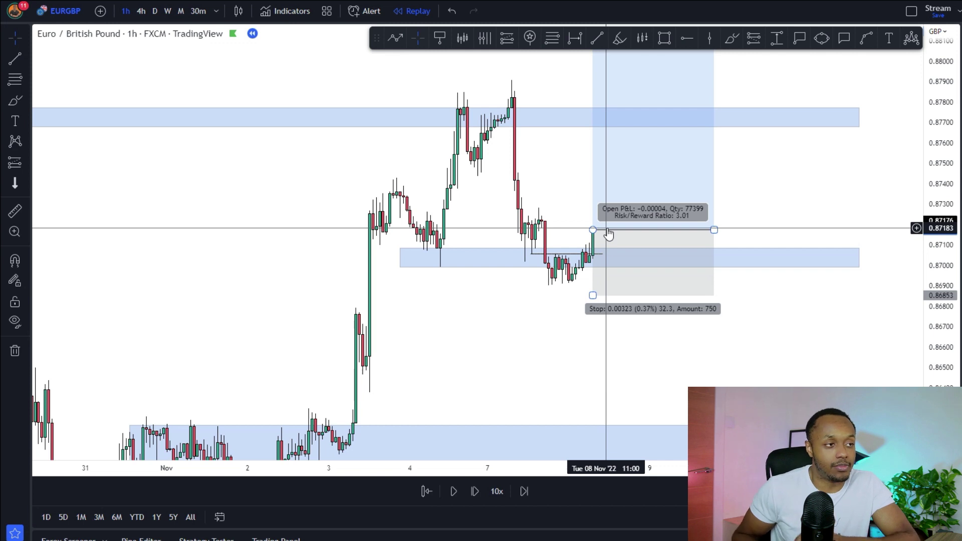
pyautogui.click(558, 326)
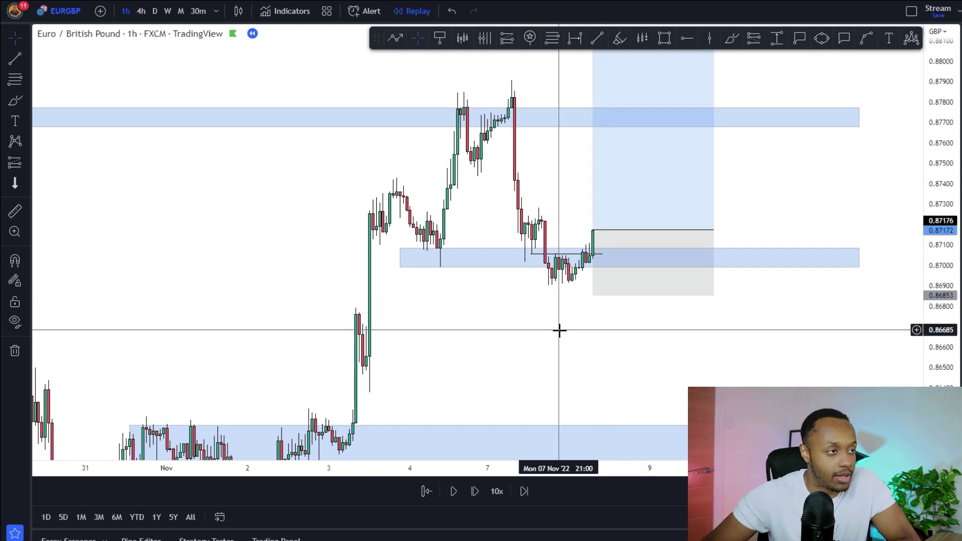
pyautogui.scroll(-1, 575, 311)
pyautogui.scroll(2, 463, 290)
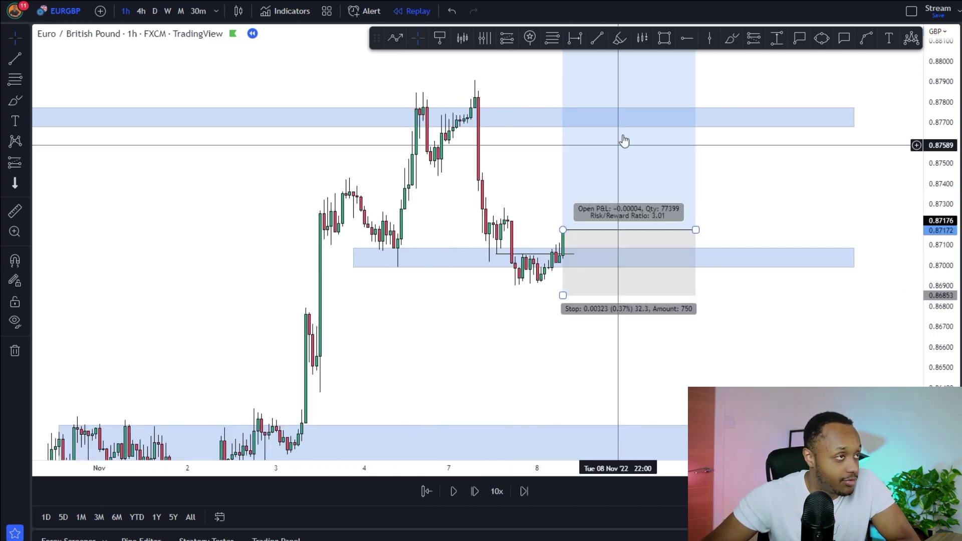
pyautogui.moveTo(394, 263); pyautogui.dragTo(438, 265)
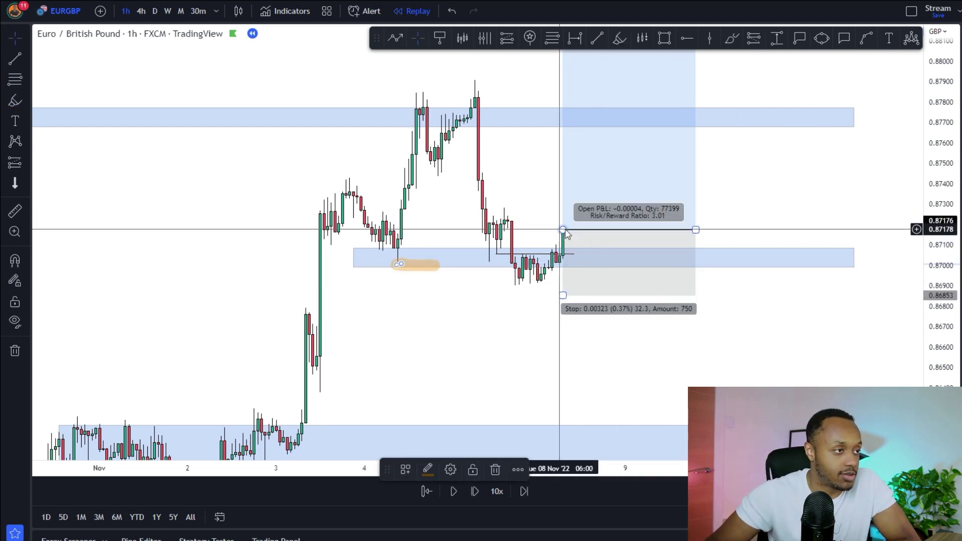
pyautogui.click(564, 359)
# Brush a curved path from the long entry down to the lower support zone and circle its end.
pyautogui.moveTo(564, 359); pyautogui.dragTo(552, 315)
pyautogui.moveTo(552, 189)
pyautogui.mouseDown()
pyautogui.moveTo(620, 337)
pyautogui.moveTo(672, 376)
pyautogui.mouseUp()
pyautogui.moveTo(694, 319); pyautogui.dragTo(671, 249)
# Place a second long position with its entry at 0.86316 in the lower support zone and extend its target to 0.87842.
pyautogui.click(14, 165)
pyautogui.click(721, 315)
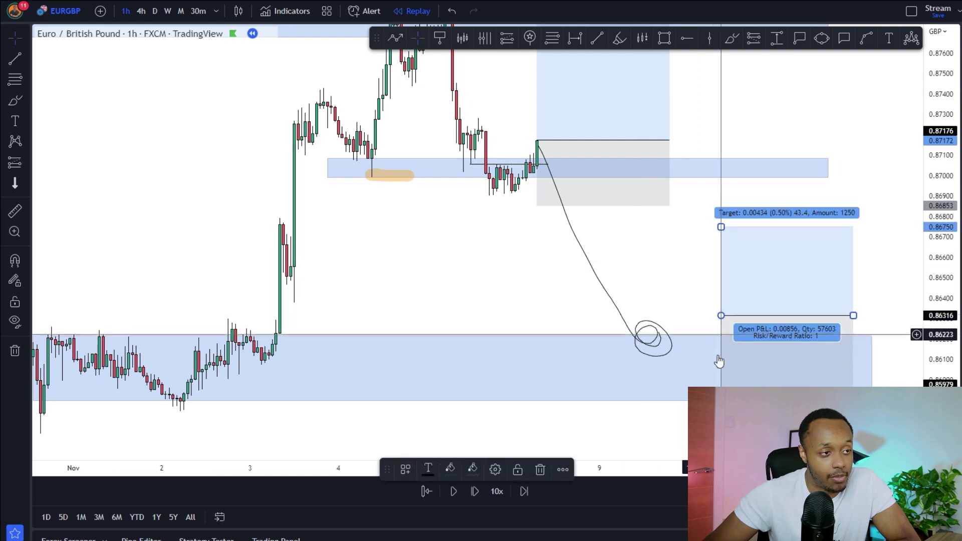
pyautogui.moveTo(722, 403); pyautogui.dragTo(713, 371)
pyautogui.moveTo(697, 319); pyautogui.dragTo(651, 442)
pyautogui.moveTo(677, 348); pyautogui.dragTo(704, 91)
pyautogui.moveTo(655, 362); pyautogui.dragTo(654, 294)
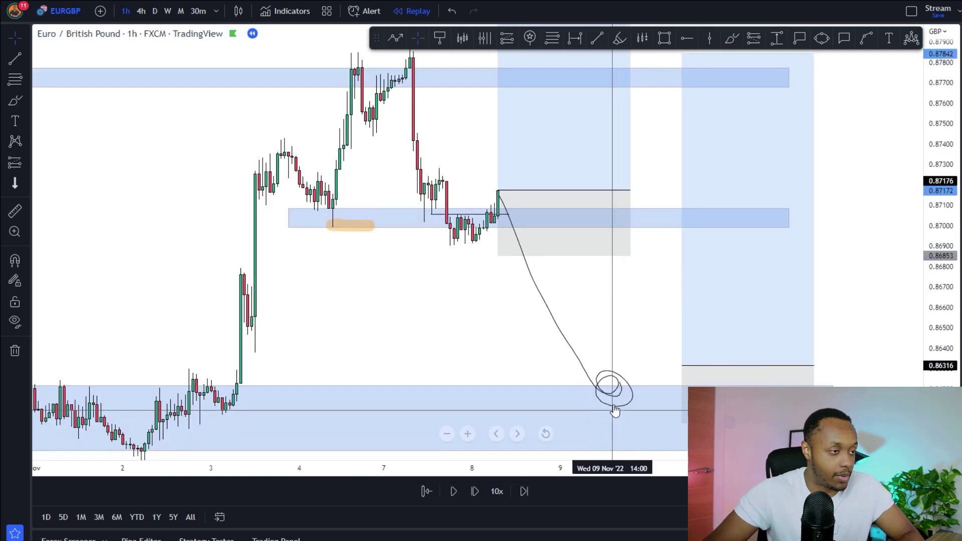
# Delete the brushed path with its circle, the orange wick highlight and the second long position at the lower support zone.
pyautogui.click(597, 381)
pyautogui.press('Delete')
pyautogui.moveTo(467, 312); pyautogui.dragTo(487, 358)
pyautogui.click(392, 275)
pyautogui.press('Delete')
pyautogui.click(784, 371)
pyautogui.press('Delete')
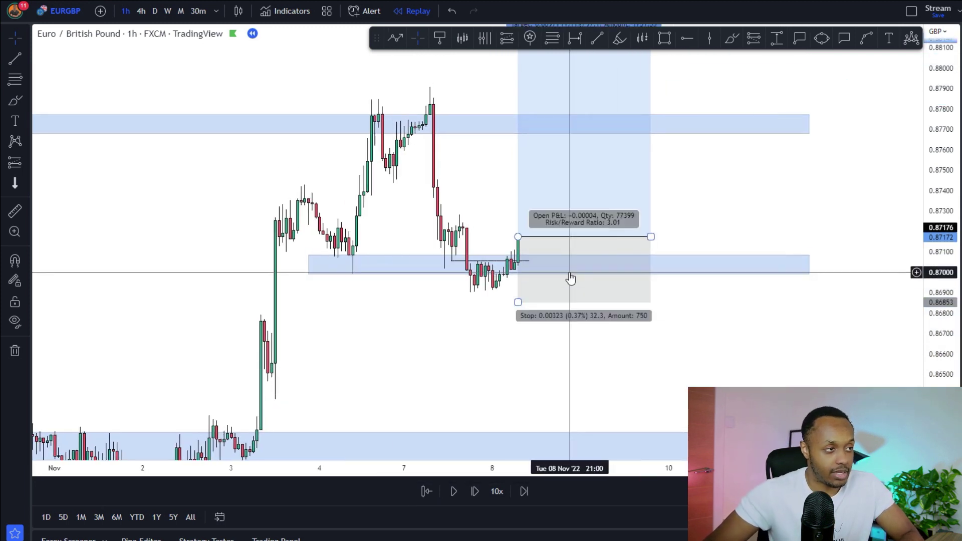
# Switch the chart to the 4-hour timeframe and narrow the upper resistance zone to a thin band at about 0.87690.
pyautogui.moveTo(709, 327); pyautogui.dragTo(733, 404)
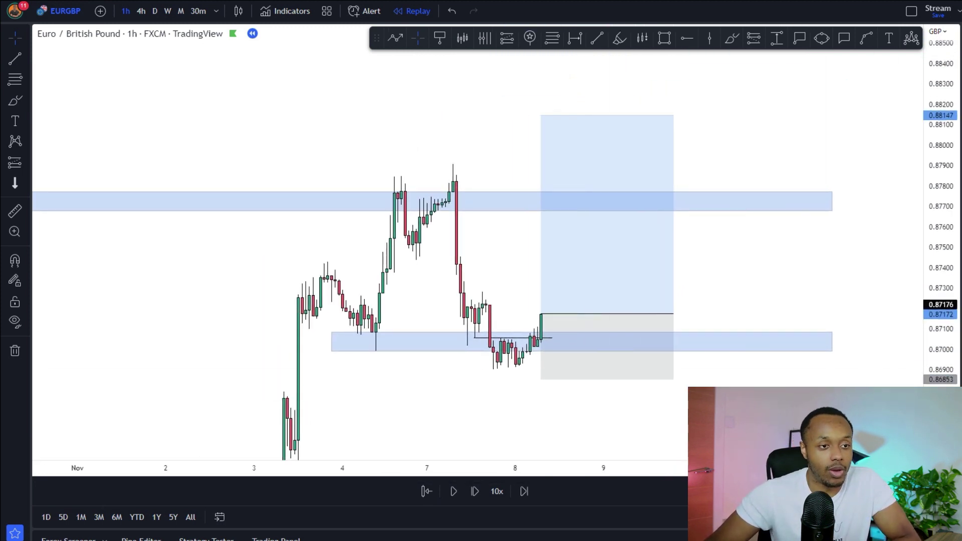
pyautogui.moveTo(940, 433); pyautogui.dragTo(940, 416)
pyautogui.moveTo(694, 418); pyautogui.dragTo(696, 382)
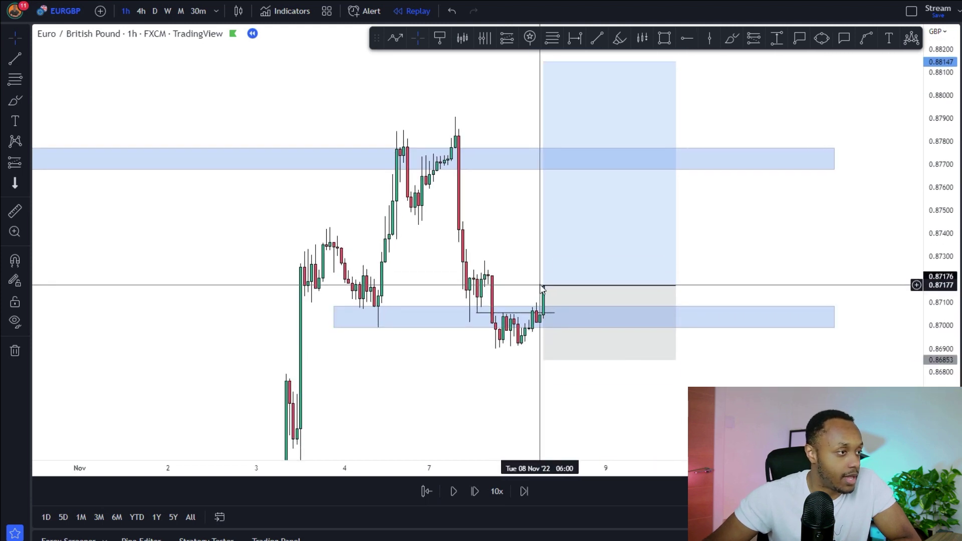
pyautogui.moveTo(467, 230); pyautogui.dragTo(478, 275)
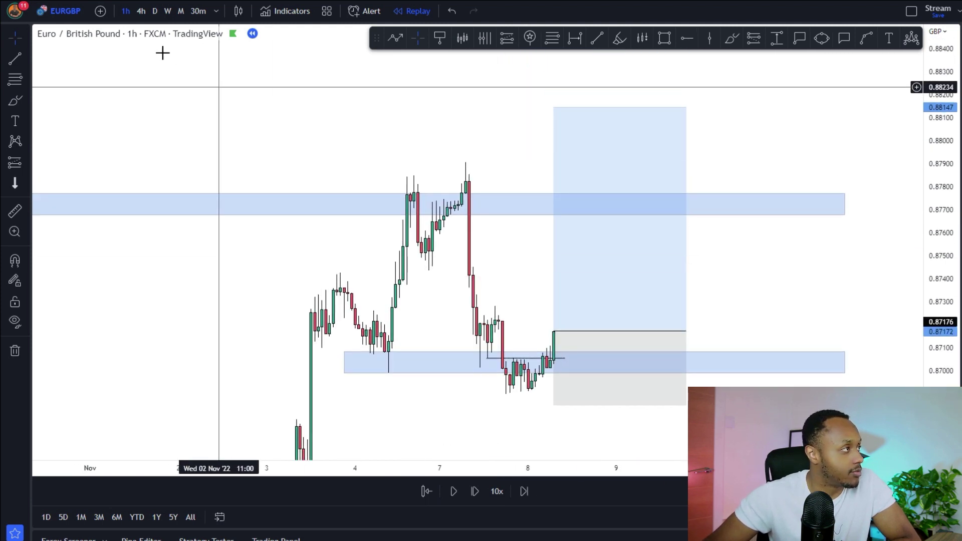
pyautogui.click(139, 15)
pyautogui.click(627, 216)
pyautogui.moveTo(628, 215); pyautogui.dragTo(633, 222)
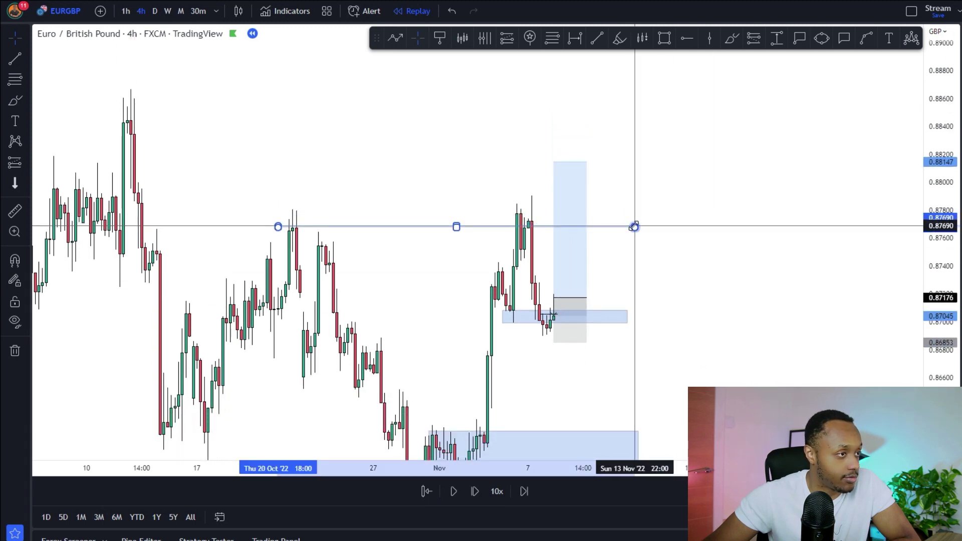
# Brush arcs over the two swing highs at the thin resistance band, and undo them.
pyautogui.moveTo(415, 249); pyautogui.dragTo(494, 218)
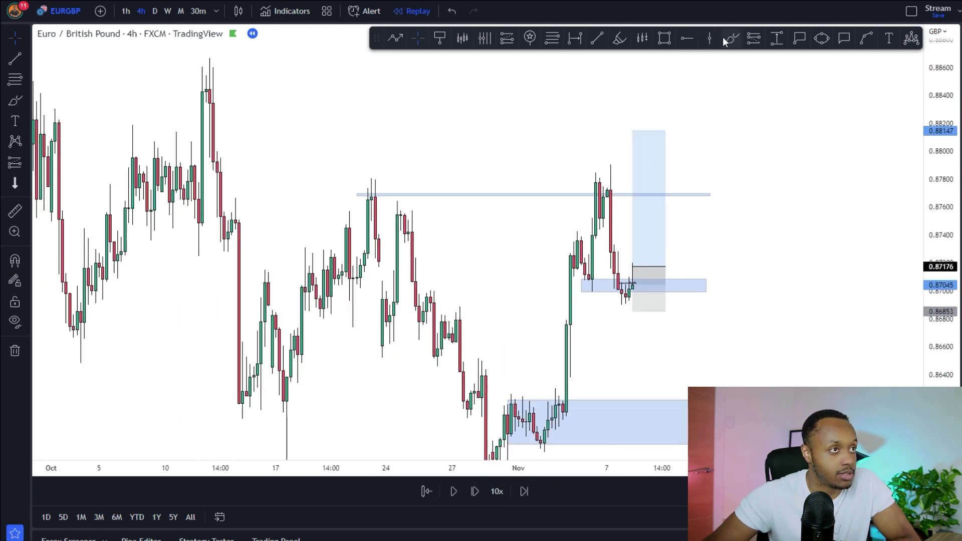
pyautogui.moveTo(338, 199)
pyautogui.mouseDown()
pyautogui.moveTo(354, 175)
pyautogui.moveTo(386, 182)
pyautogui.mouseUp()
pyautogui.moveTo(572, 192); pyautogui.dragTo(621, 178)
pyautogui.click(585, 165)
pyautogui.click(452, 11)
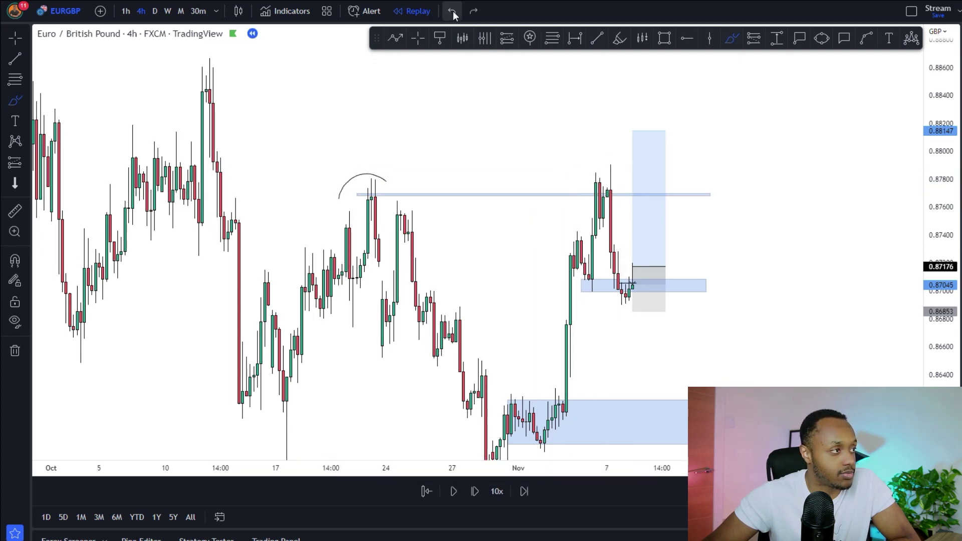
# Brush a projected path from the entry up to the thin resistance band and back to the support zone, and undo it.
pyautogui.click(635, 254)
pyautogui.moveTo(635, 254)
pyautogui.mouseDown()
pyautogui.moveTo(660, 193)
pyautogui.moveTo(679, 285)
pyautogui.moveTo(688, 250)
pyautogui.mouseUp()
pyautogui.moveTo(637, 202)
pyautogui.mouseDown()
pyautogui.moveTo(634, 192)
pyautogui.moveTo(655, 192)
pyautogui.mouseUp()
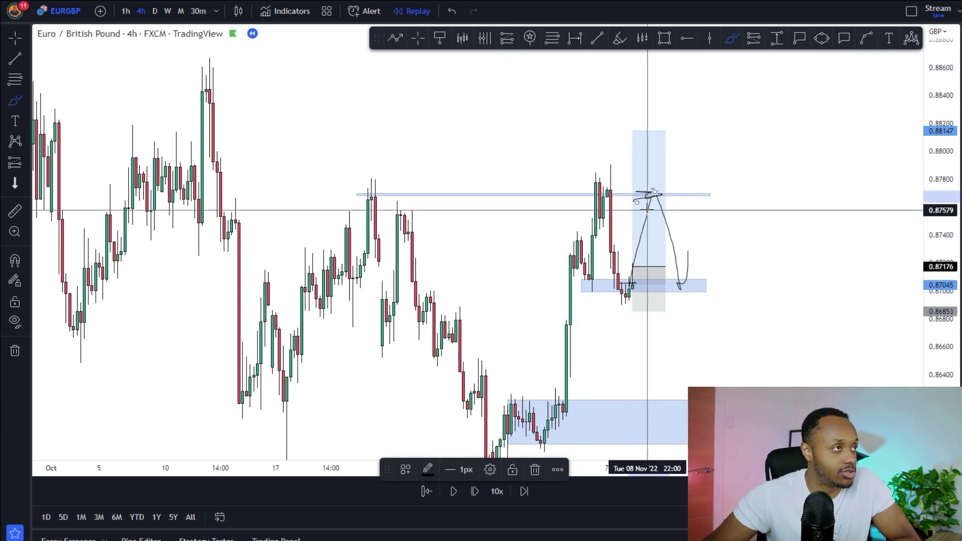
pyautogui.click(452, 16)
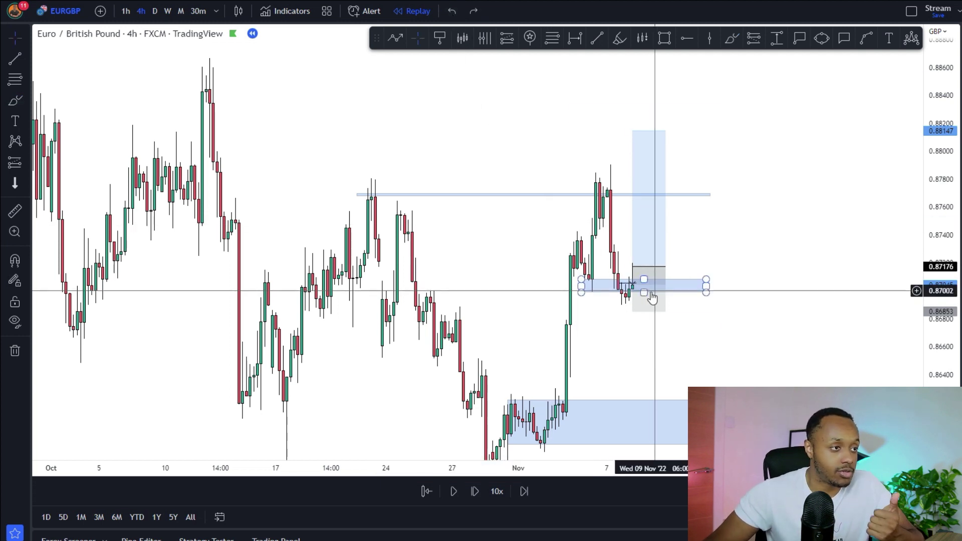
# Delete the short horizontal line in the support zone and draw a resistance rectangle from the 6 October high, between about 0.8806 and 0.8822.
pyautogui.press('Delete')
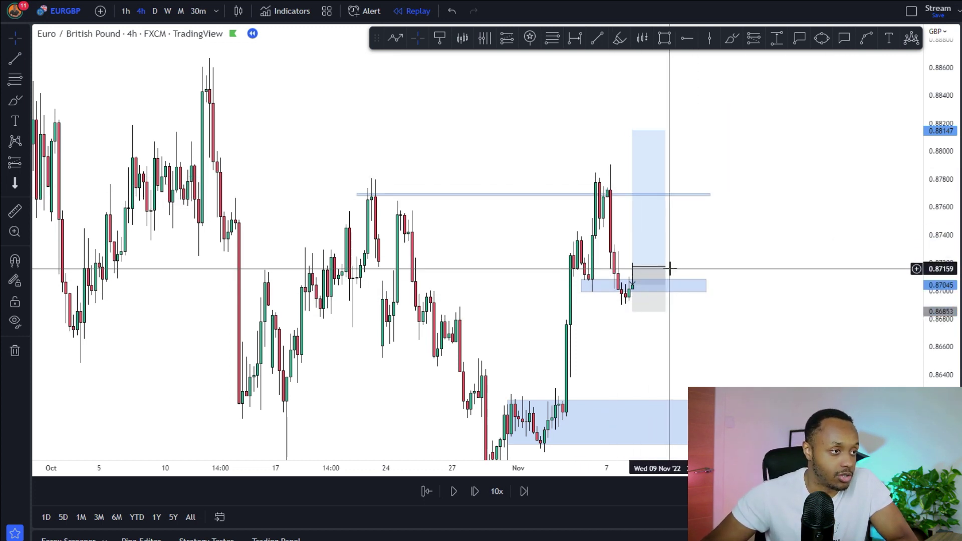
pyautogui.moveTo(700, 258); pyautogui.dragTo(713, 291)
pyautogui.moveTo(344, 158); pyautogui.dragTo(433, 167)
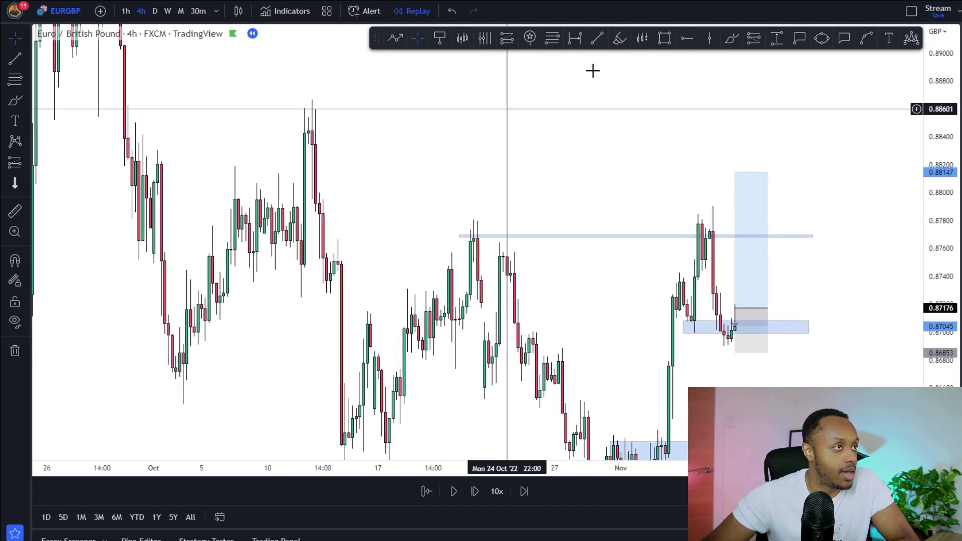
pyautogui.click(664, 38)
pyautogui.moveTo(230, 171); pyautogui.dragTo(827, 184)
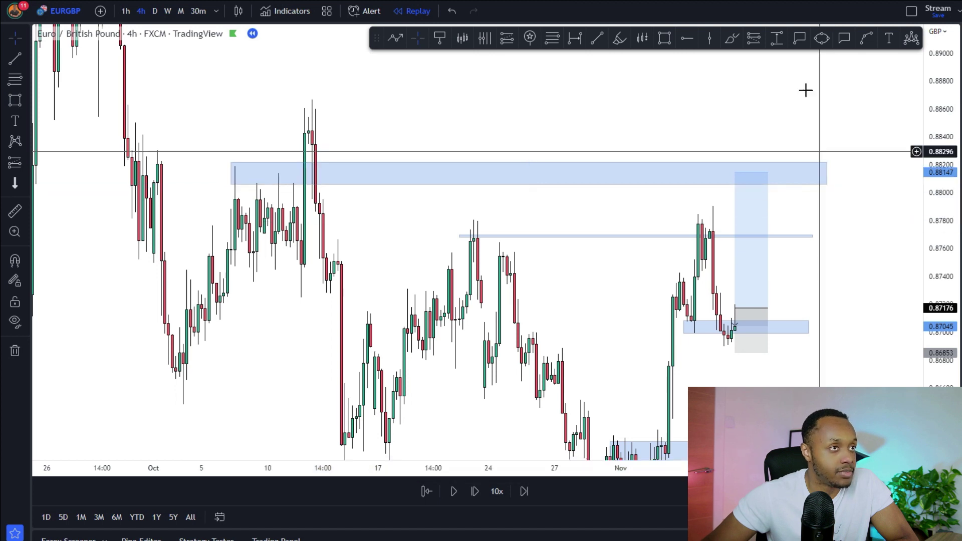
# Highlight the four wick highs from 6 to 11 October inside the new resistance zone with orange dots.
pyautogui.click(619, 38)
pyautogui.click(238, 168)
pyautogui.click(256, 181)
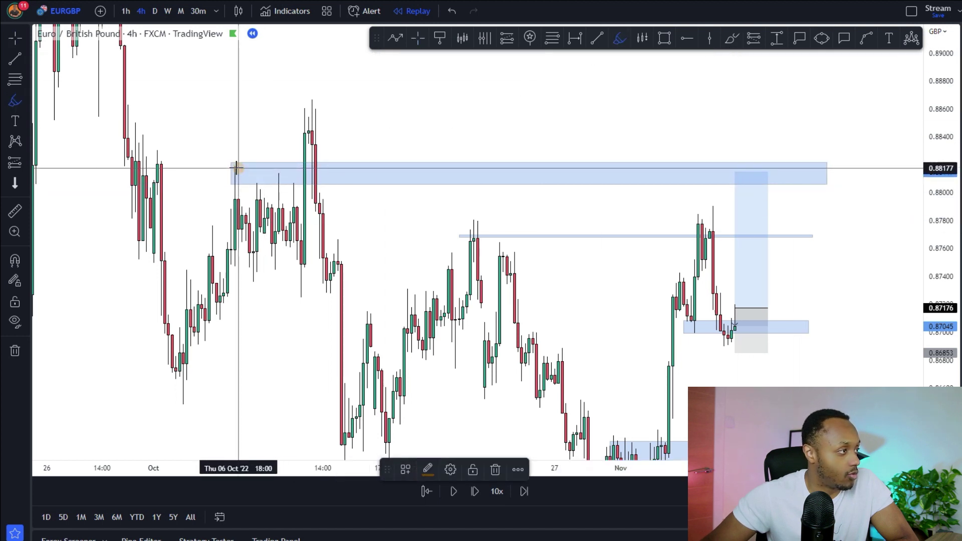
pyautogui.press('Escape')
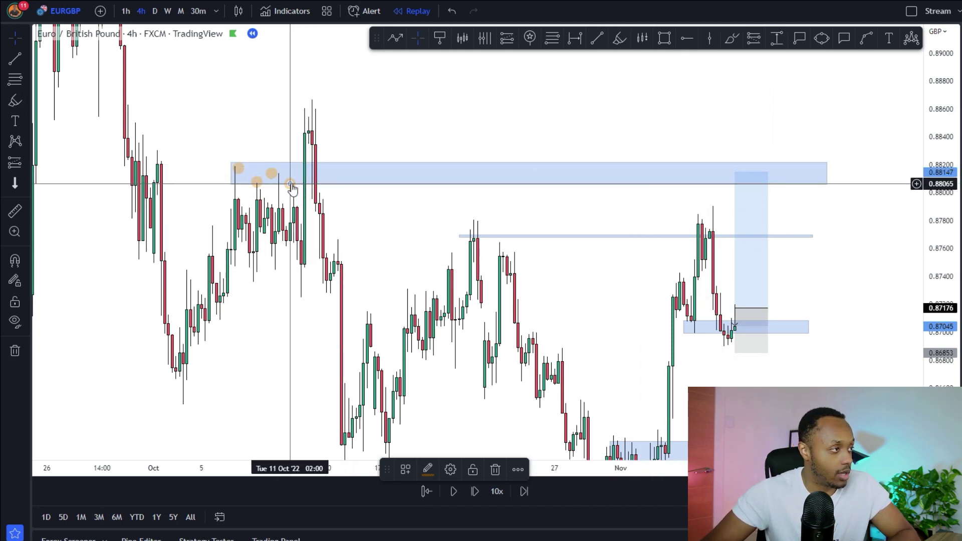
# Delete the orange highlight dots from the October wick highs.
pyautogui.press('Delete')
pyautogui.press('Delete')
pyautogui.click(257, 182)
pyautogui.press('Delete')
pyautogui.click(239, 169)
pyautogui.press('Delete')
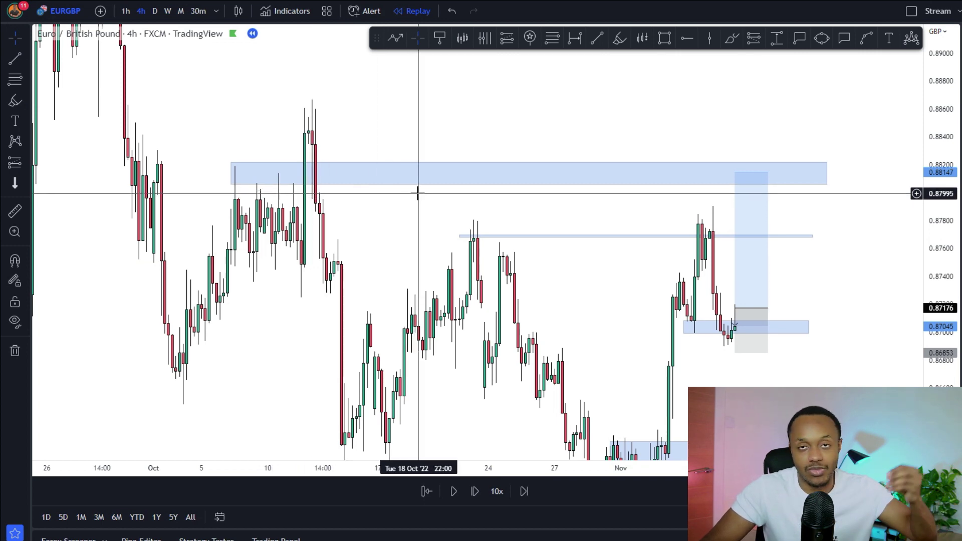
# Examine the marked zones and the long position's target against the wider 4-hour price history back to September.
pyautogui.moveTo(588, 322); pyautogui.dragTo(507, 321)
pyautogui.moveTo(807, 244); pyautogui.dragTo(773, 276)
pyautogui.moveTo(942, 157); pyautogui.dragTo(942, 390)
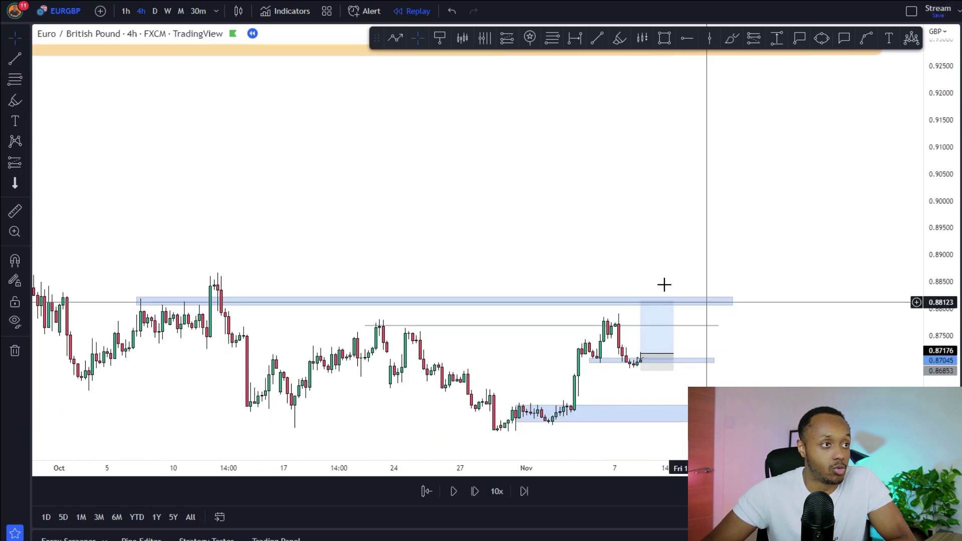
pyautogui.scroll(-5, 663, 283)
pyautogui.moveTo(551, 232); pyautogui.dragTo(535, 294)
pyautogui.moveTo(593, 300); pyautogui.dragTo(533, 172)
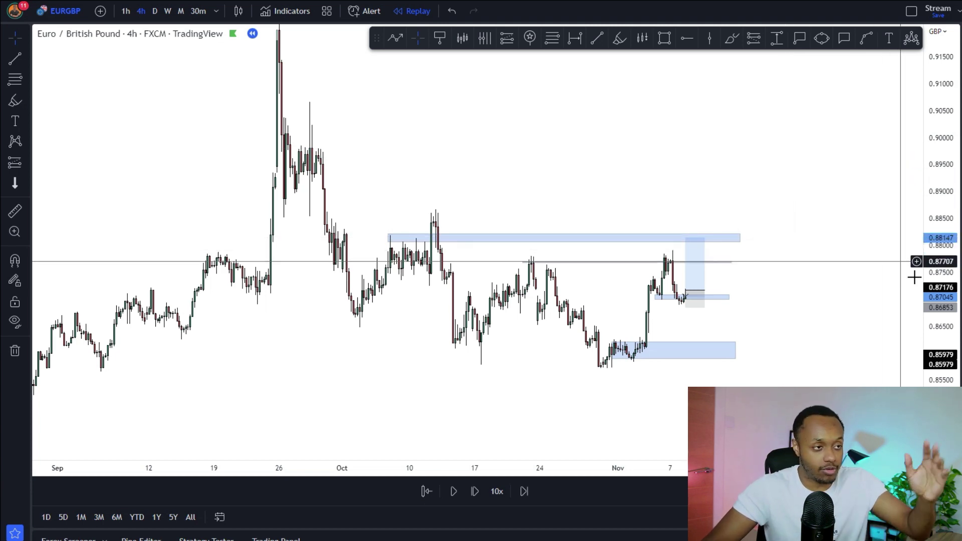
pyautogui.moveTo(926, 371); pyautogui.dragTo(926, 258)
pyautogui.scroll(4, 826, 290)
pyautogui.moveTo(753, 355); pyautogui.dragTo(887, 296)
pyautogui.scroll(2, 886, 296)
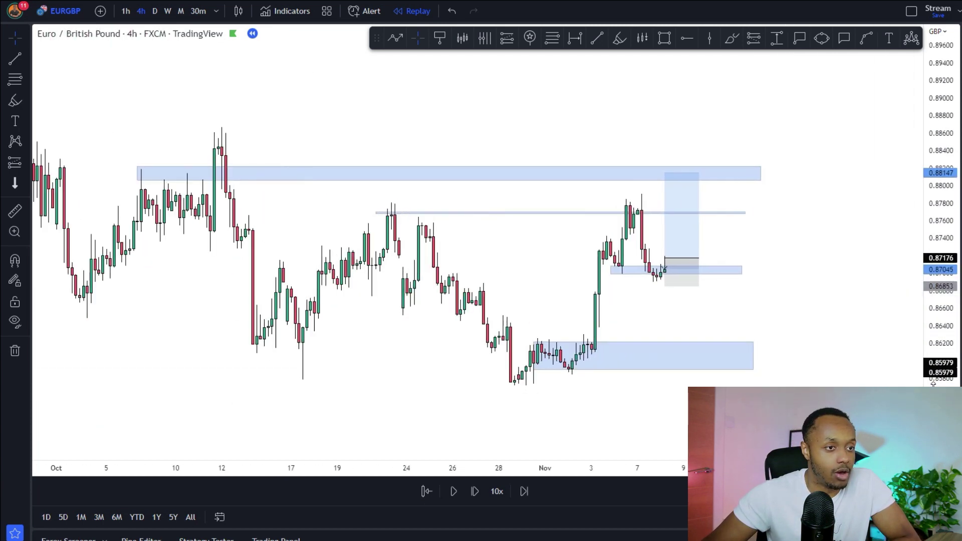
pyautogui.moveTo(932, 320); pyautogui.dragTo(933, 270)
pyautogui.moveTo(868, 351); pyautogui.dragTo(869, 311)
pyautogui.moveTo(798, 276); pyautogui.dragTo(795, 306)
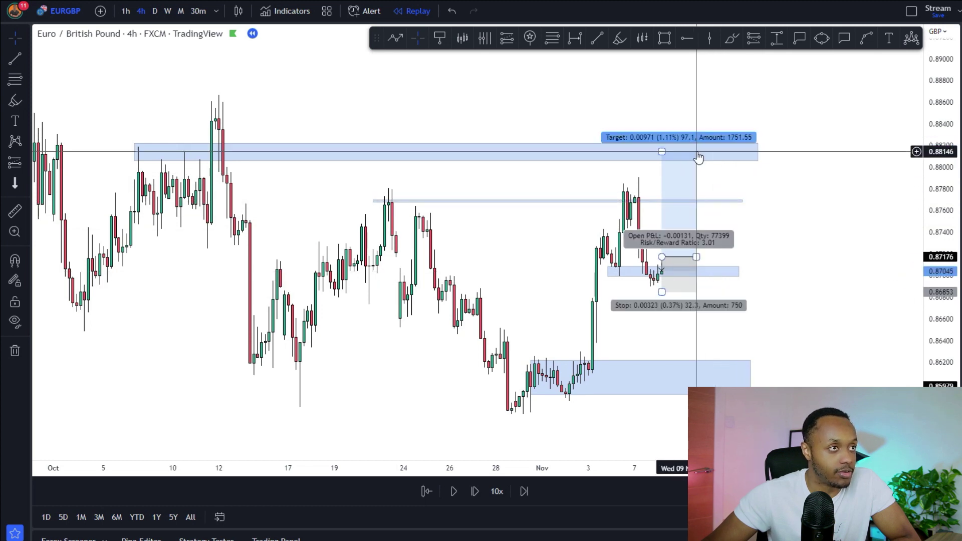
# Label the thin resistance band with a TP1 callout and the higher resistance zone with a TP2 callout.
pyautogui.click(746, 200)
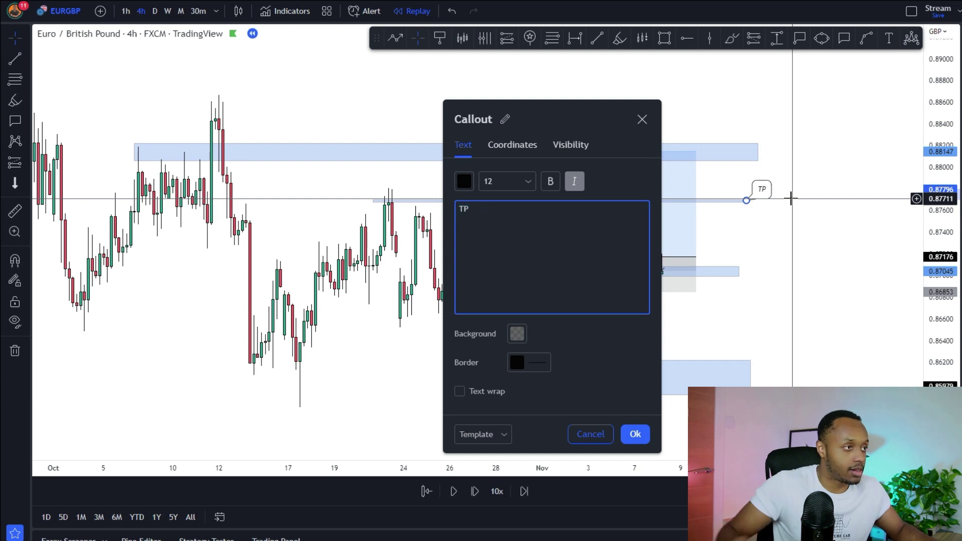
pyautogui.click(634, 434)
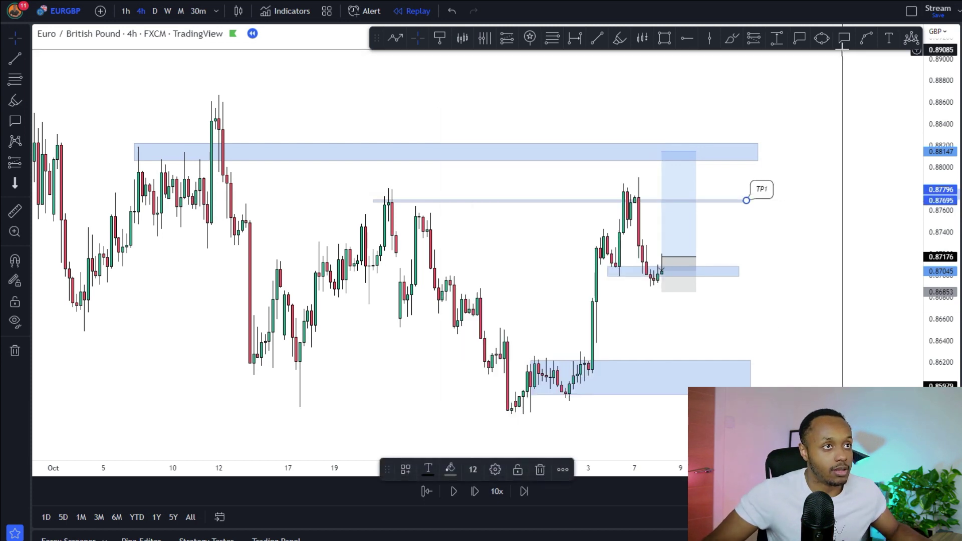
pyautogui.click(844, 38)
pyautogui.rightClick(758, 121)
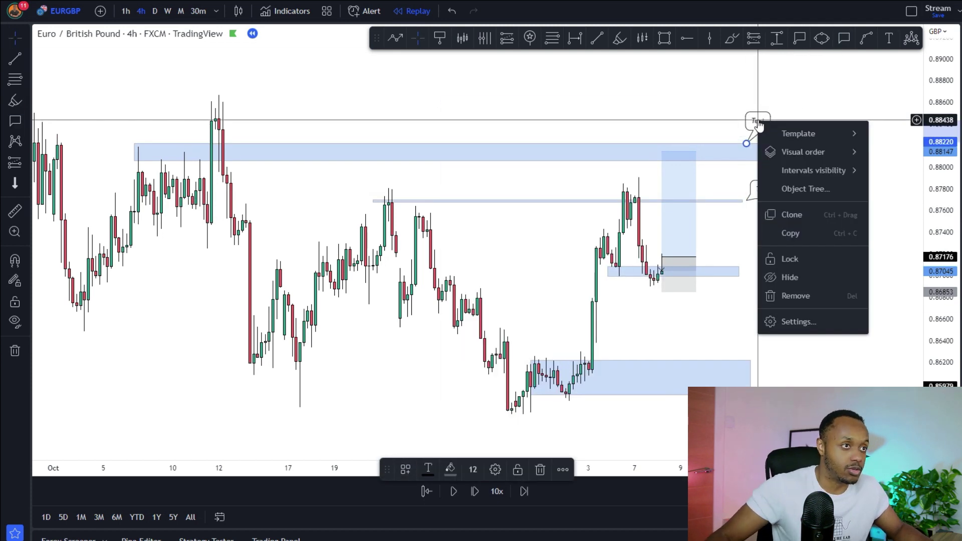
pyautogui.doubleClick(756, 123)
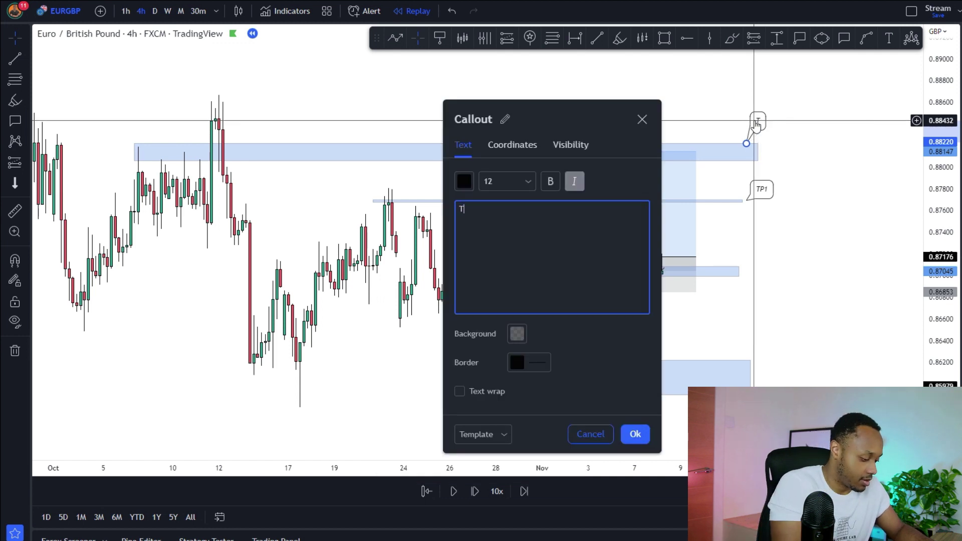
pyautogui.click(635, 434)
pyautogui.click(687, 289)
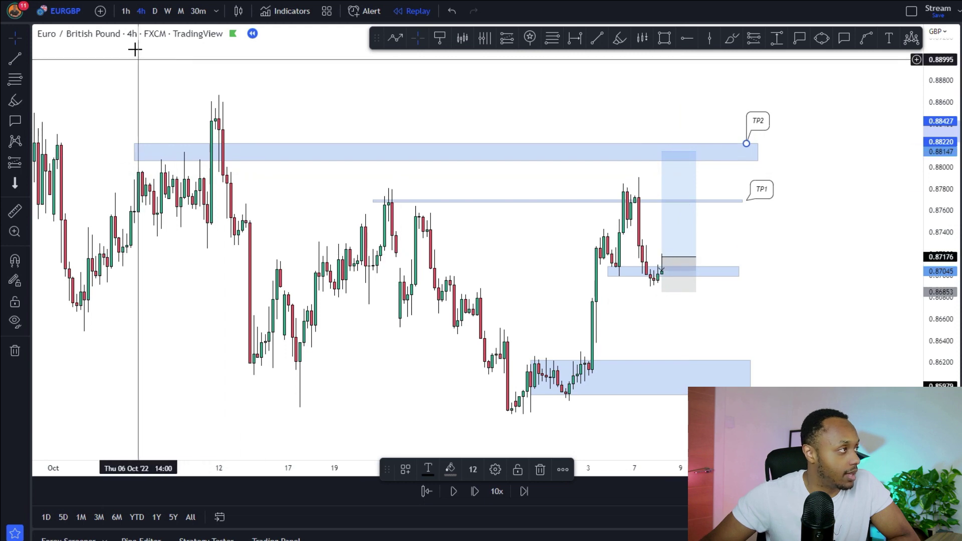
# Return to the 1-hour timeframe and advance the replay four bars past the long entry.
pyautogui.click(125, 11)
pyautogui.scroll(5, 788, 380)
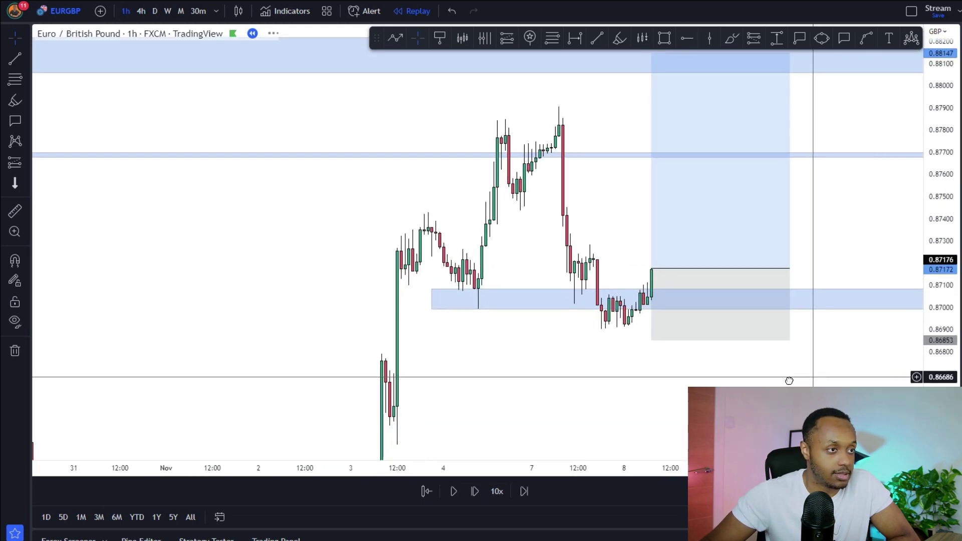
pyautogui.click(474, 491)
pyautogui.click(474, 491)
pyautogui.click(474, 491)
pyautogui.click(474, 491)
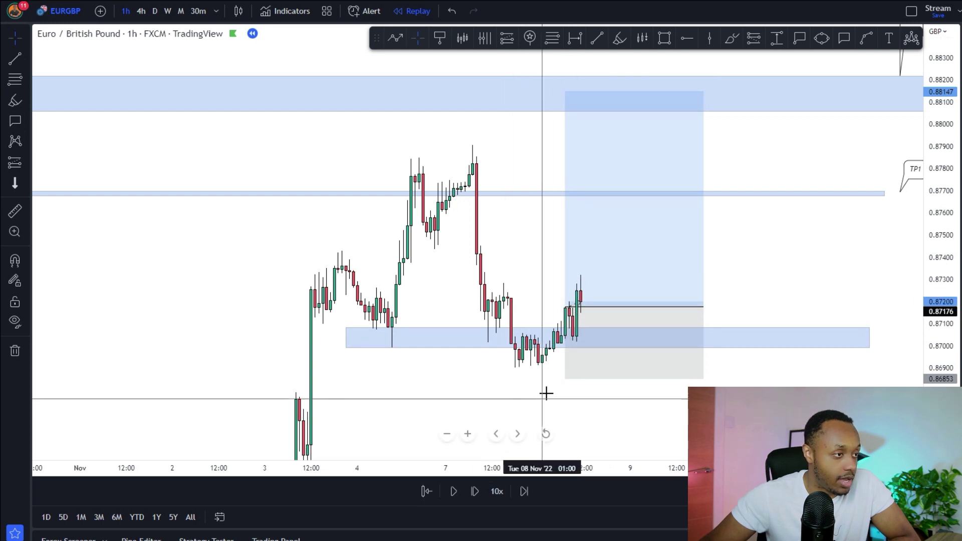
# Advance the replay bar by bar until price pulls back into the support zone around 0.8700.
pyautogui.scroll(1, 545, 393)
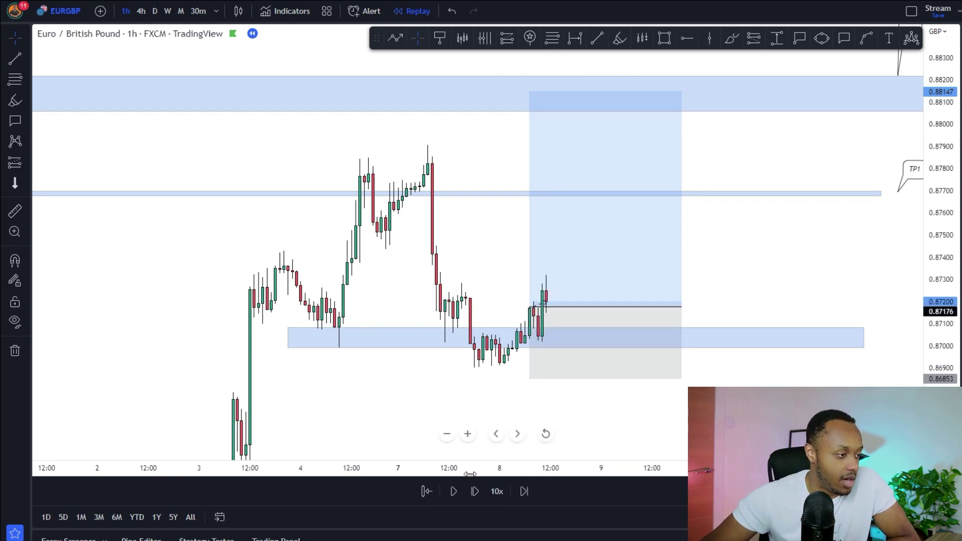
pyautogui.click(476, 493)
pyautogui.click(476, 493)
pyautogui.click(476, 493)
pyautogui.click(476, 493)
pyautogui.click(477, 493)
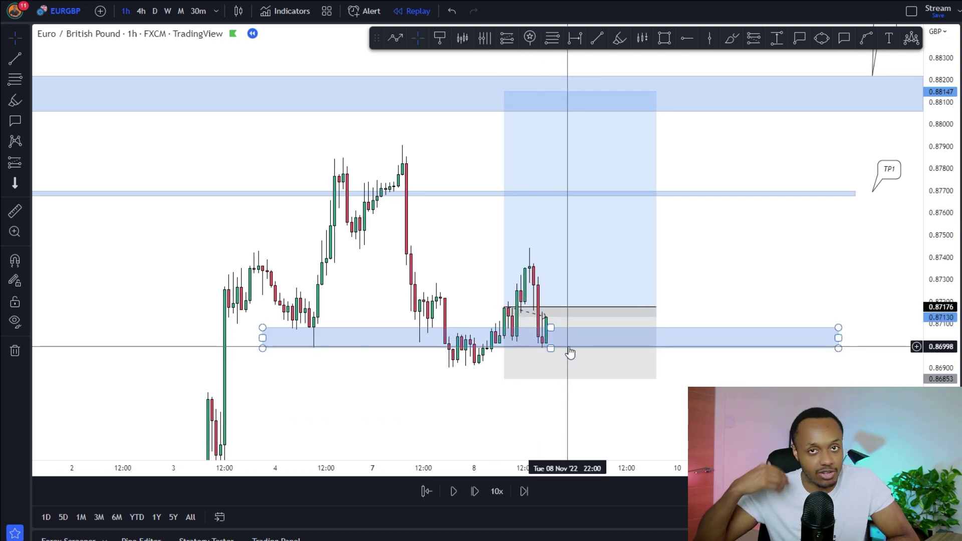
# Advance the replay bar by bar from the support retest into the early hours of 9 November.
pyautogui.click(476, 493)
pyautogui.click(476, 493)
pyautogui.click(476, 492)
pyautogui.click(476, 492)
pyautogui.click(476, 493)
pyautogui.click(476, 493)
pyautogui.click(477, 493)
pyautogui.click(476, 492)
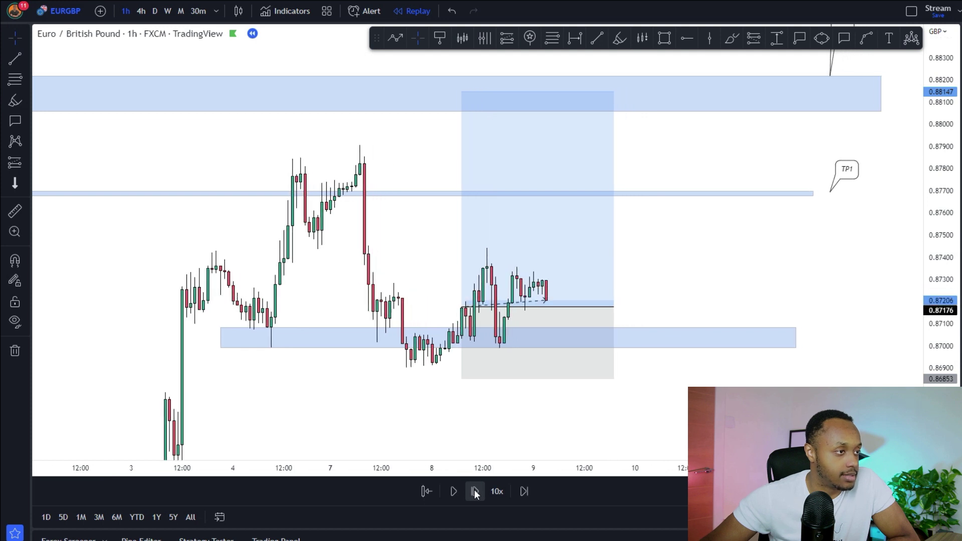
# Advance the replay bar by bar until price breaks through the TP1 resistance band.
pyautogui.click(476, 493)
pyautogui.click(477, 493)
pyautogui.click(476, 493)
pyautogui.click(476, 493)
pyautogui.click(477, 493)
pyautogui.click(476, 492)
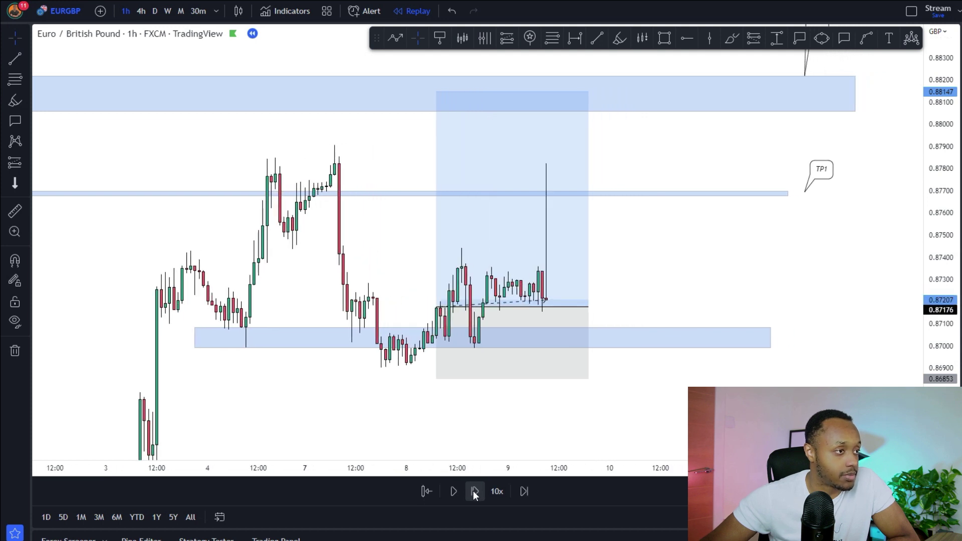
pyautogui.click(474, 489)
pyautogui.click(473, 490)
pyautogui.click(473, 490)
pyautogui.click(473, 490)
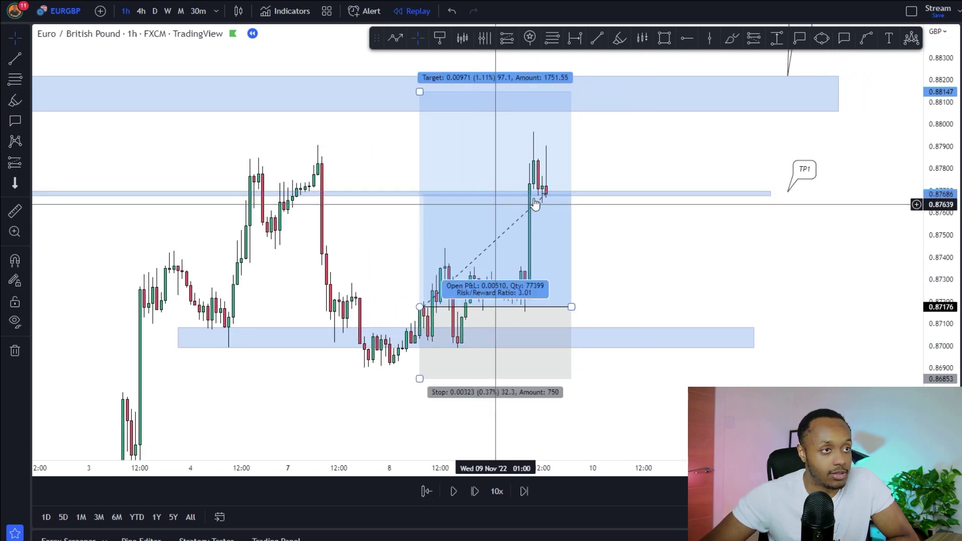
# Advance the replay bar by bar until price reaches the long position's 0.88147 target in the TP2 zone.
pyautogui.moveTo(681, 256); pyautogui.dragTo(687, 276)
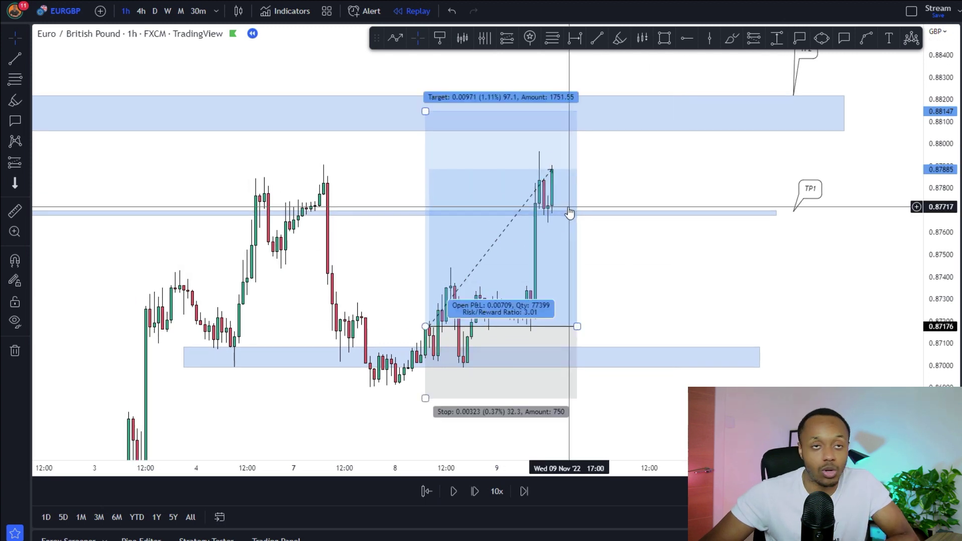
pyautogui.click(475, 491)
pyautogui.click(475, 492)
pyautogui.click(475, 491)
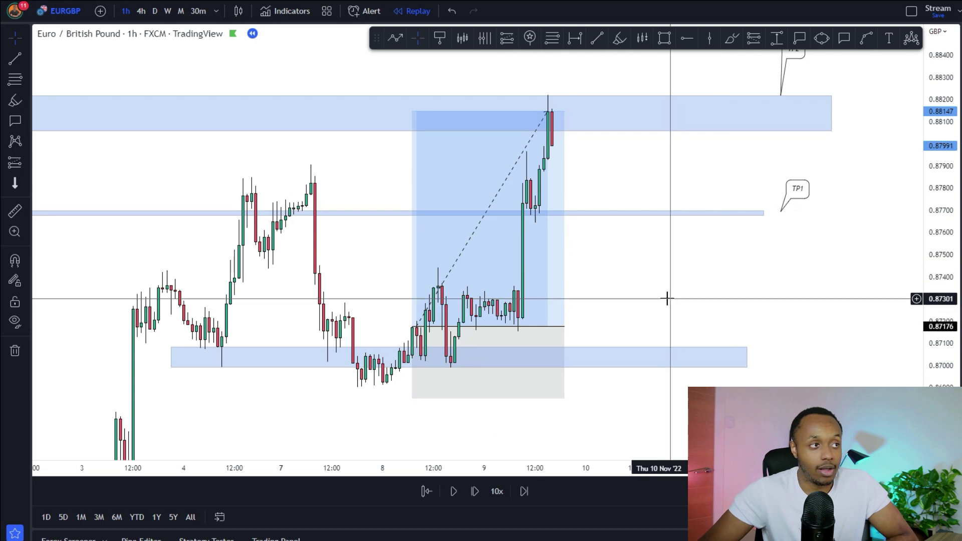
# Advance the replay bar by bar from the target hit until price falls out of the TP2 zone to about 0.8782.
pyautogui.click(475, 491)
pyautogui.click(475, 492)
pyautogui.click(475, 491)
pyautogui.click(475, 491)
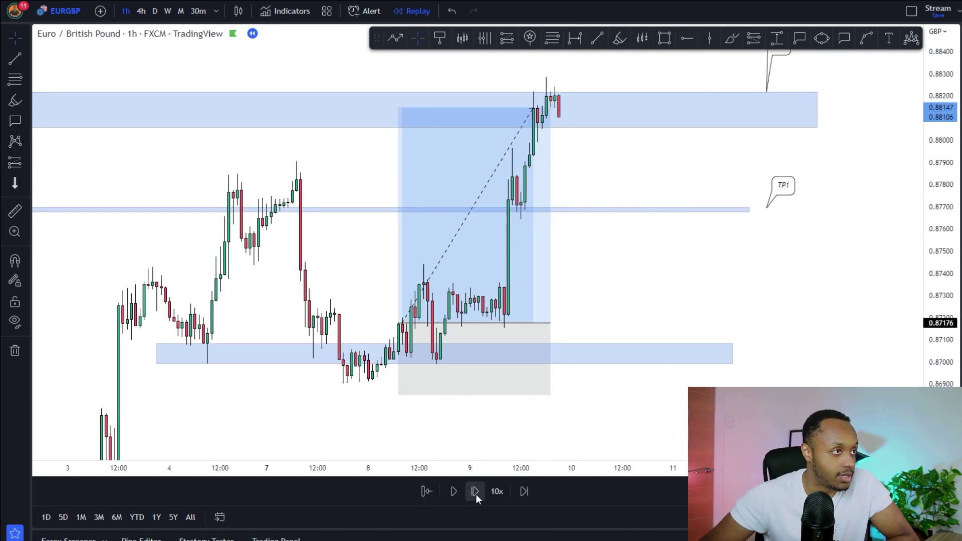
pyautogui.click(474, 492)
pyautogui.click(475, 491)
pyautogui.click(475, 491)
pyautogui.click(475, 491)
pyautogui.click(475, 491)
pyautogui.click(475, 491)
pyautogui.click(475, 491)
pyautogui.click(475, 491)
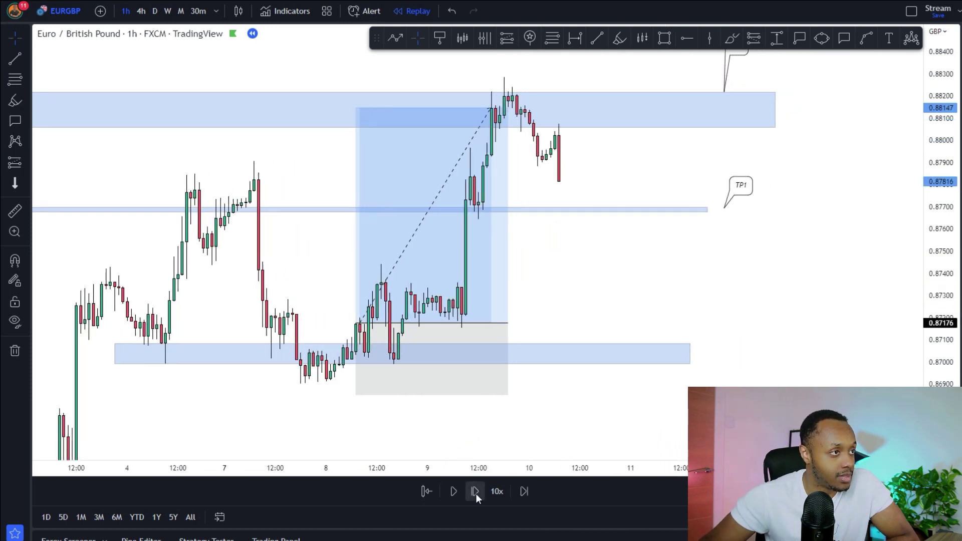
# Advance the replay bar by bar until price drops through TP1 and back into the support zone near 0.8703.
pyautogui.click(475, 491)
pyautogui.click(474, 491)
pyautogui.click(475, 491)
pyautogui.click(475, 492)
pyautogui.click(474, 491)
pyautogui.click(475, 491)
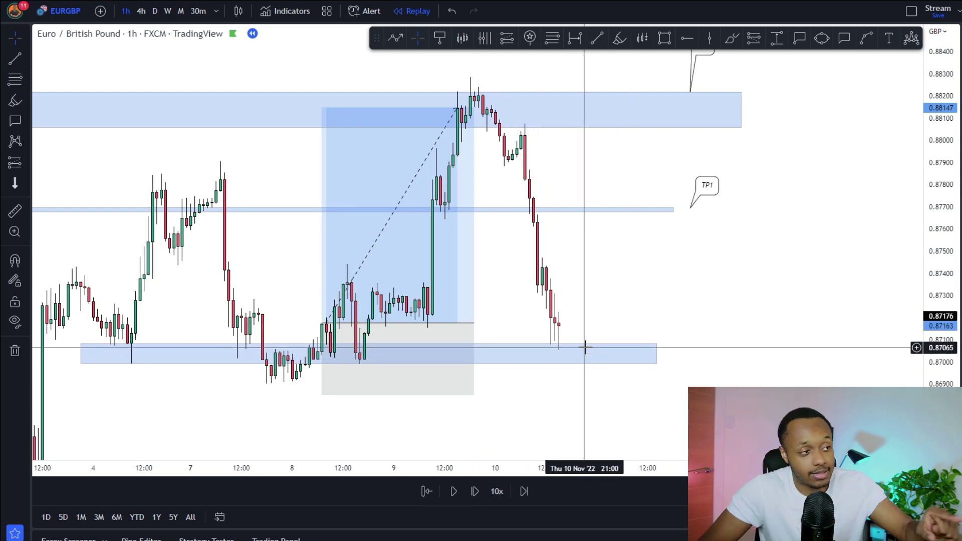
pyautogui.moveTo(558, 441); pyautogui.dragTo(562, 436)
pyautogui.click(476, 495)
pyautogui.click(476, 495)
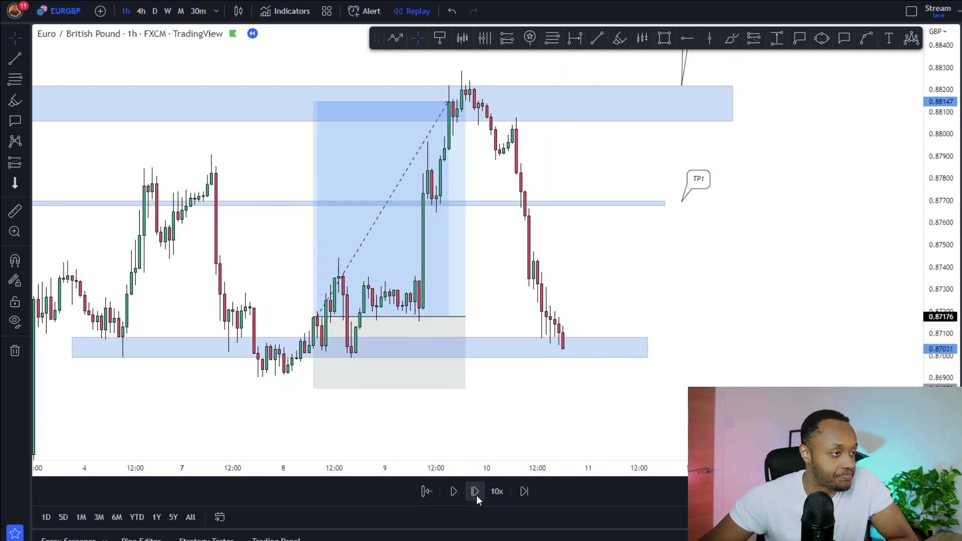
# Advance the replay bar by bar until price bounces off the support zone and consolidates near 0.8723 on 11 November.
pyautogui.click(476, 494)
pyautogui.click(476, 495)
pyautogui.click(476, 495)
pyautogui.click(477, 495)
pyautogui.click(476, 494)
pyautogui.click(476, 494)
pyautogui.click(475, 492)
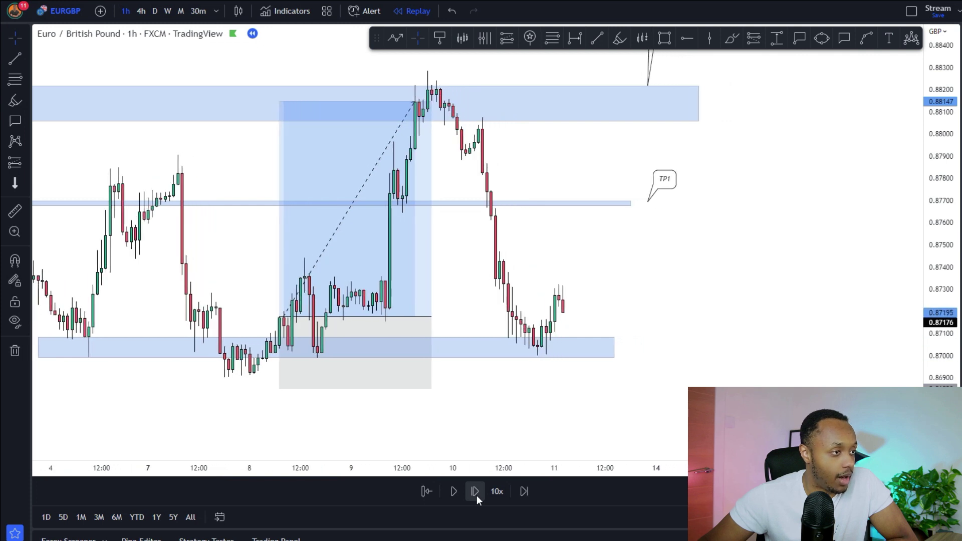
pyautogui.click(475, 492)
pyautogui.click(474, 491)
pyautogui.click(475, 491)
pyautogui.click(475, 491)
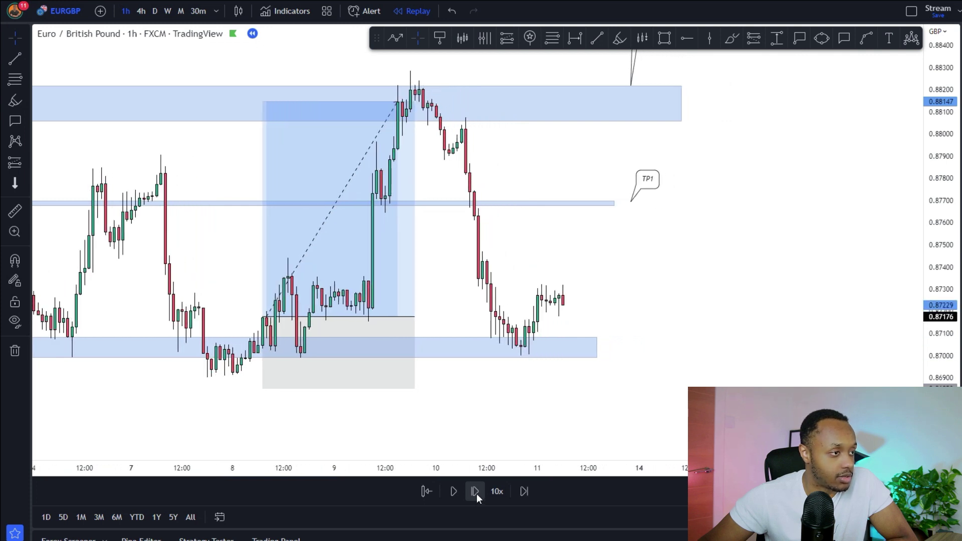
# Draw a projected price path from the latest candle down to about 0.8702 in the support zone, then up to about 0.8793.
pyautogui.click(571, 300)
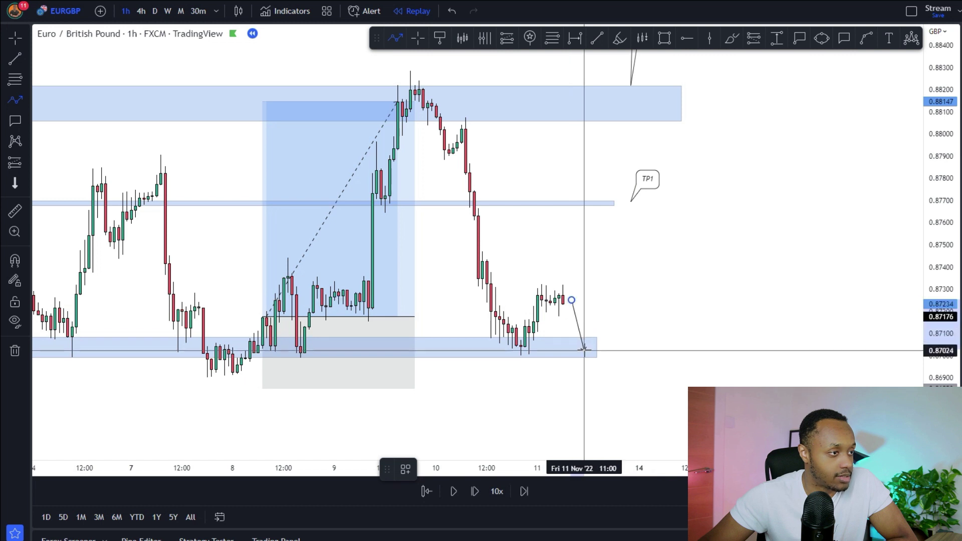
pyautogui.doubleClick(607, 150)
pyautogui.click(510, 433)
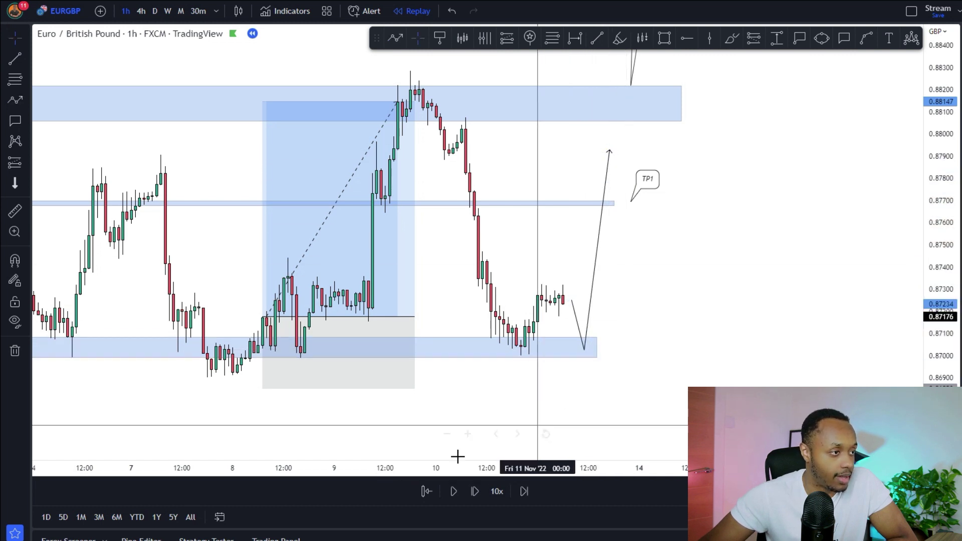
# Advance the replay bar by bar through 11 November until it runs out into the live chart.
pyautogui.click(473, 489)
pyautogui.click(473, 489)
pyautogui.click(473, 489)
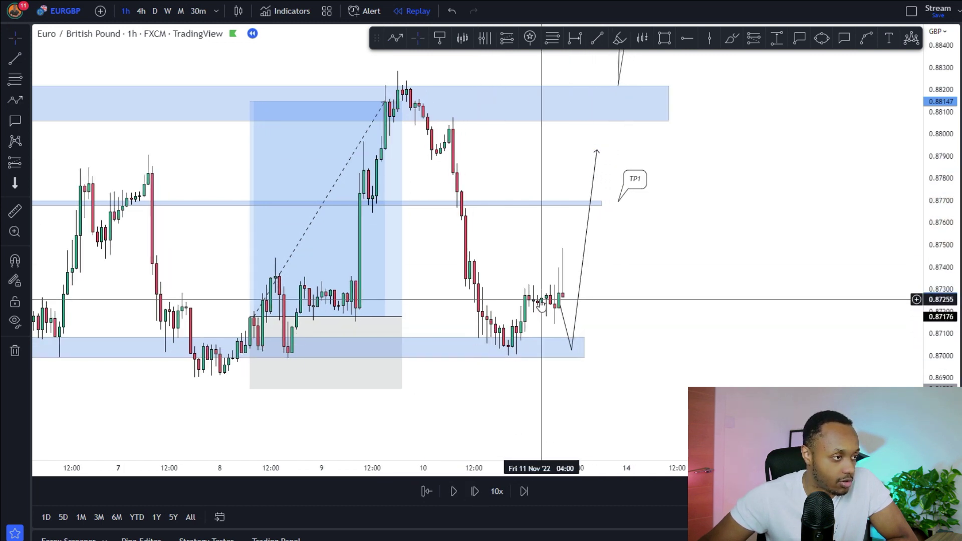
pyautogui.click(561, 303)
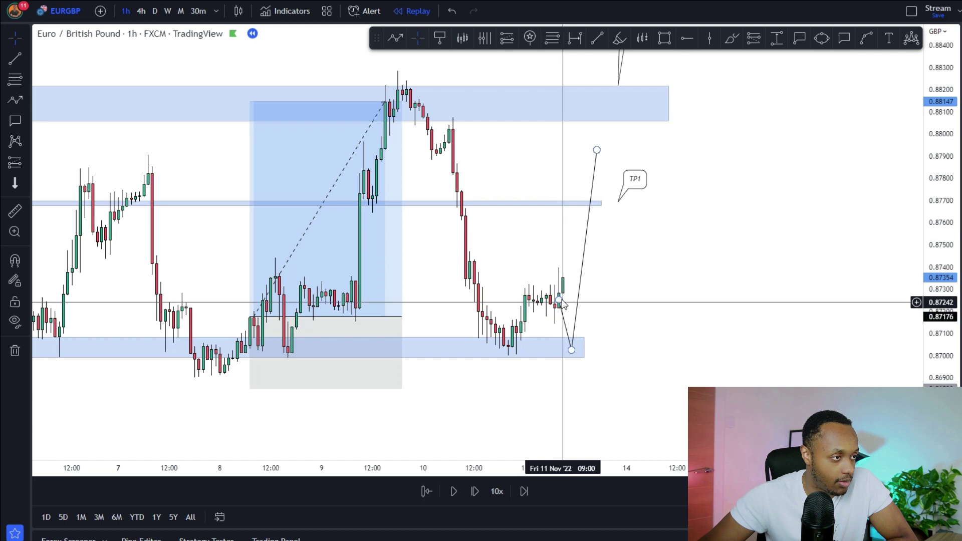
pyautogui.click(476, 489)
pyautogui.click(476, 488)
pyautogui.click(476, 489)
pyautogui.click(475, 489)
pyautogui.click(476, 488)
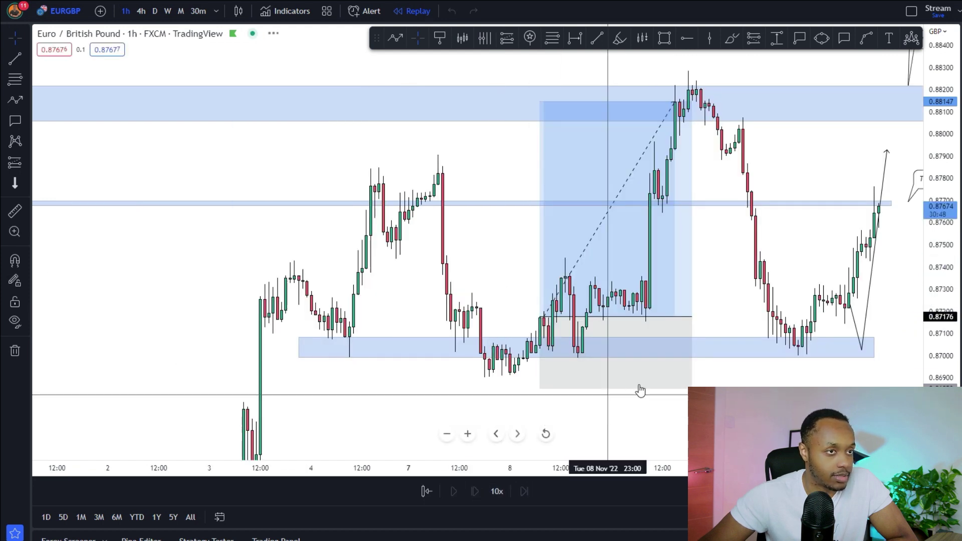
# Replace the old projected path with one from the current price down to about 0.8732, through a small zigzag, and up to about 0.8825.
pyautogui.click(783, 272)
pyautogui.press('Delete')
pyautogui.moveTo(810, 301); pyautogui.dragTo(652, 317)
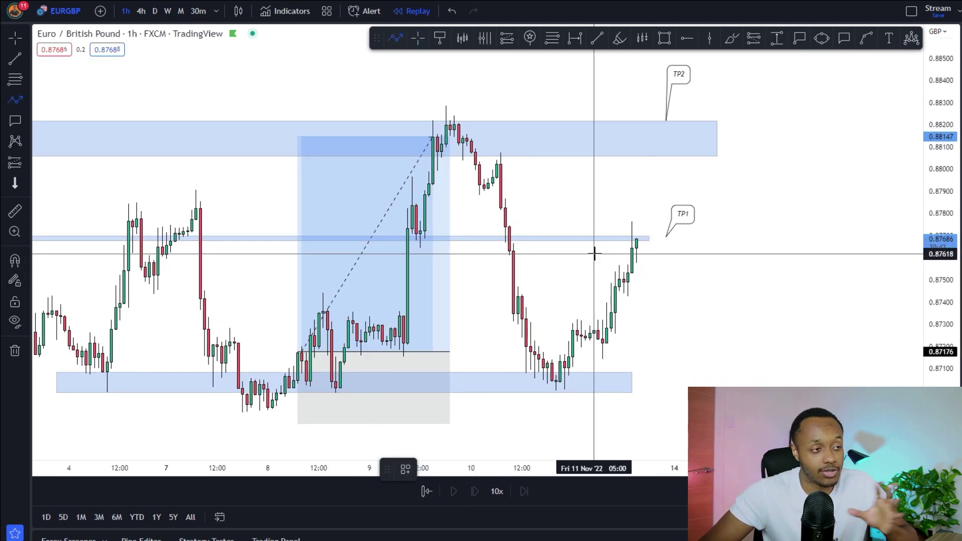
pyautogui.click(635, 239)
pyautogui.click(665, 319)
pyautogui.click(682, 290)
pyautogui.click(691, 312)
pyautogui.doubleClick(741, 113)
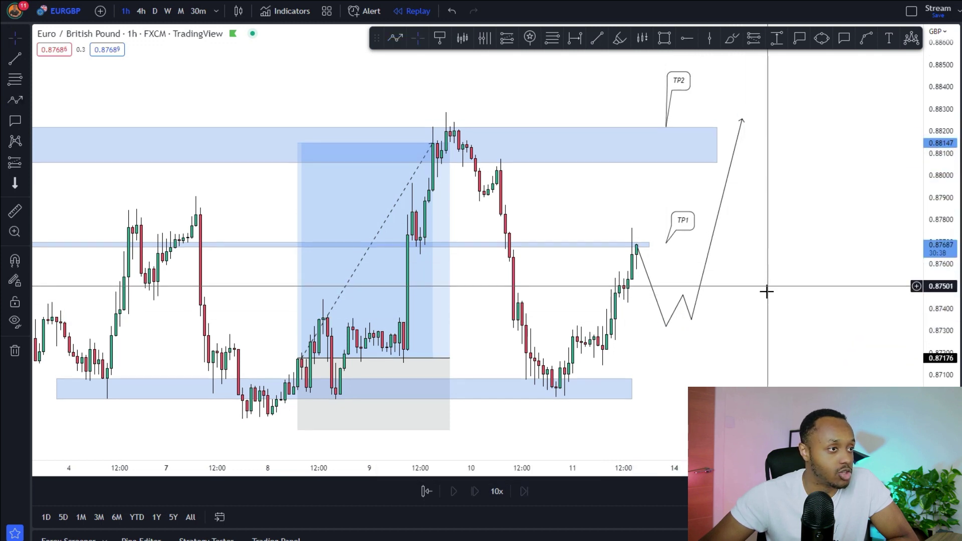
# Switch the chart to 4 hours and draw a rectangle zone from about 0.88654 to 0.88455, from the 11 October highs past the current price.
pyautogui.click(141, 12)
pyautogui.moveTo(921, 195); pyautogui.dragTo(927, 326)
pyautogui.moveTo(751, 259); pyautogui.dragTo(796, 276)
pyautogui.click(668, 41)
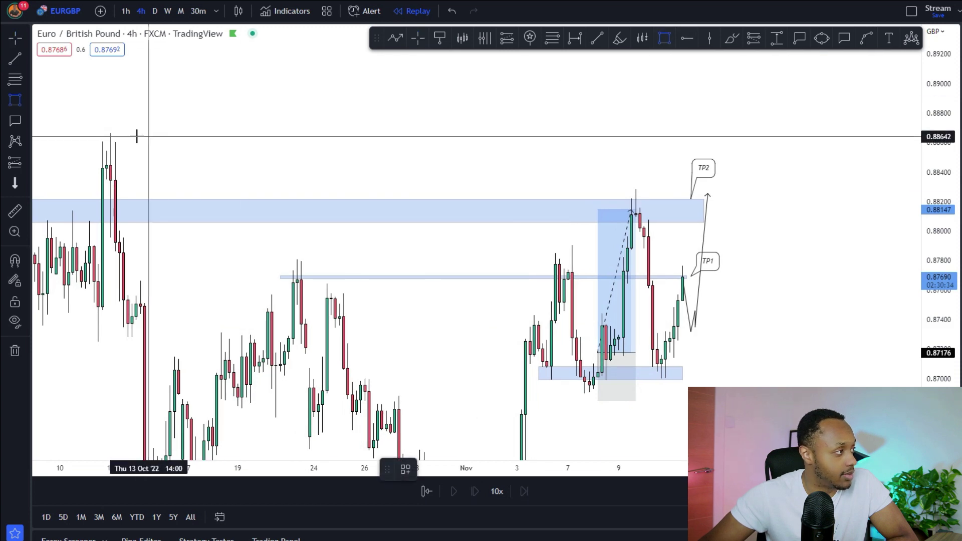
pyautogui.moveTo(85, 134); pyautogui.dragTo(694, 164)
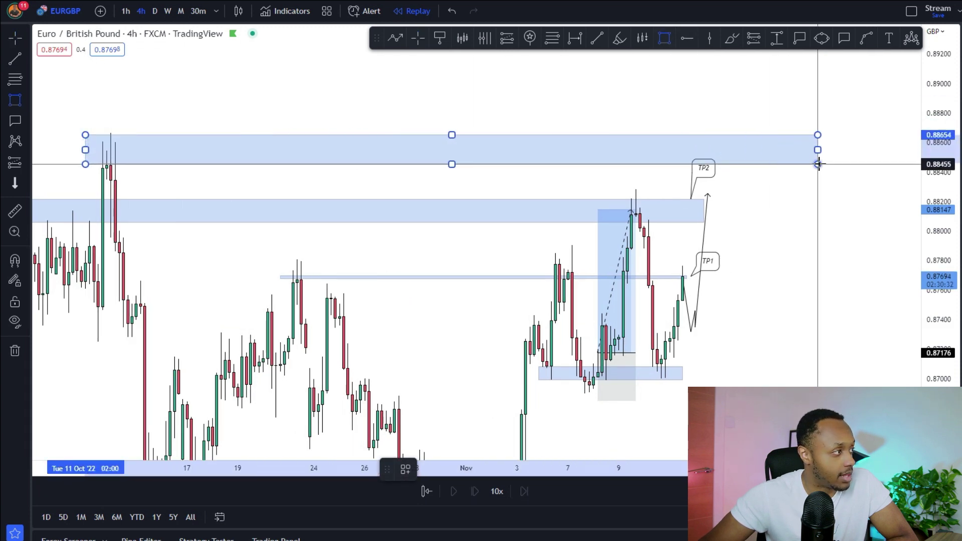
# Extend the projected path's end into the new upper zone at about 0.8854 and shift the whole path slightly later in time.
pyautogui.moveTo(736, 281); pyautogui.dragTo(724, 293)
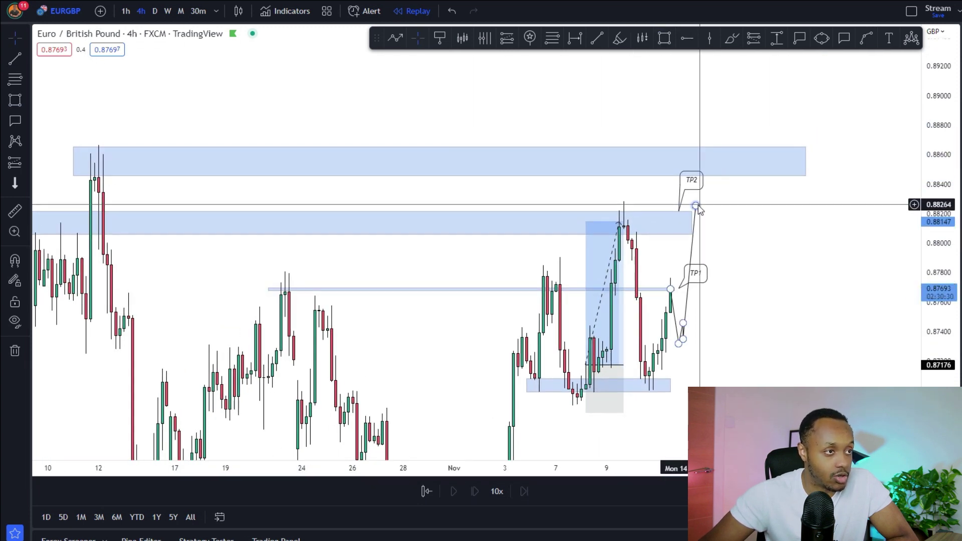
pyautogui.moveTo(695, 206); pyautogui.dragTo(712, 163)
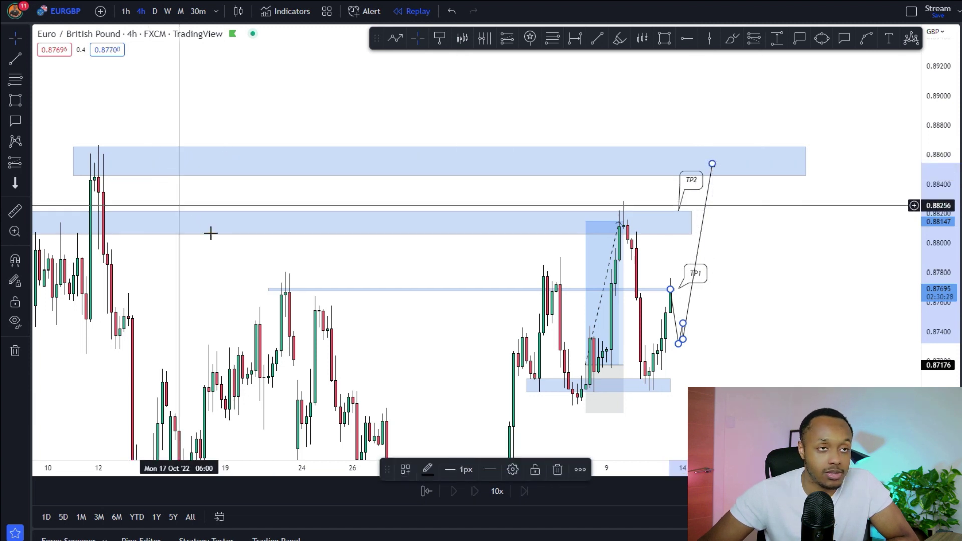
pyautogui.moveTo(765, 352); pyautogui.dragTo(763, 321)
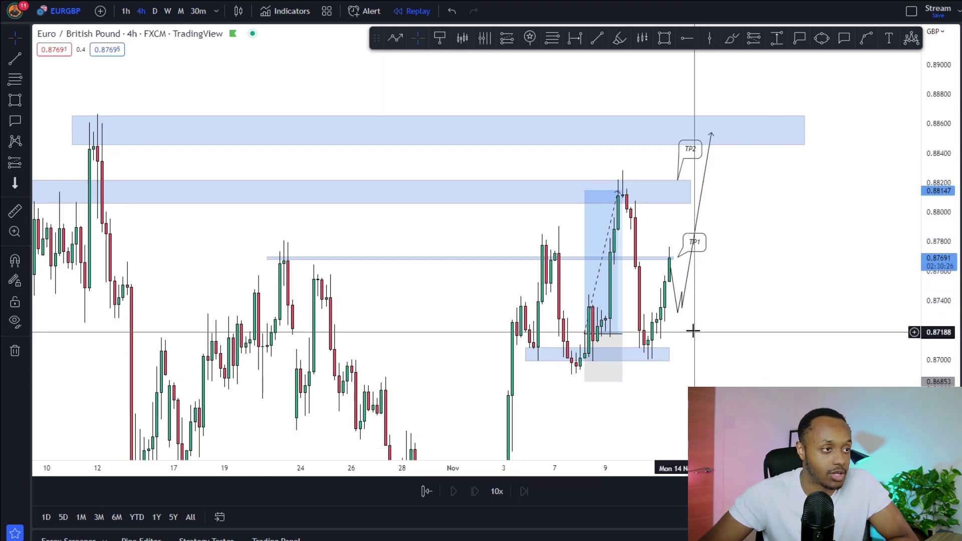
pyautogui.moveTo(690, 279); pyautogui.dragTo(719, 274)
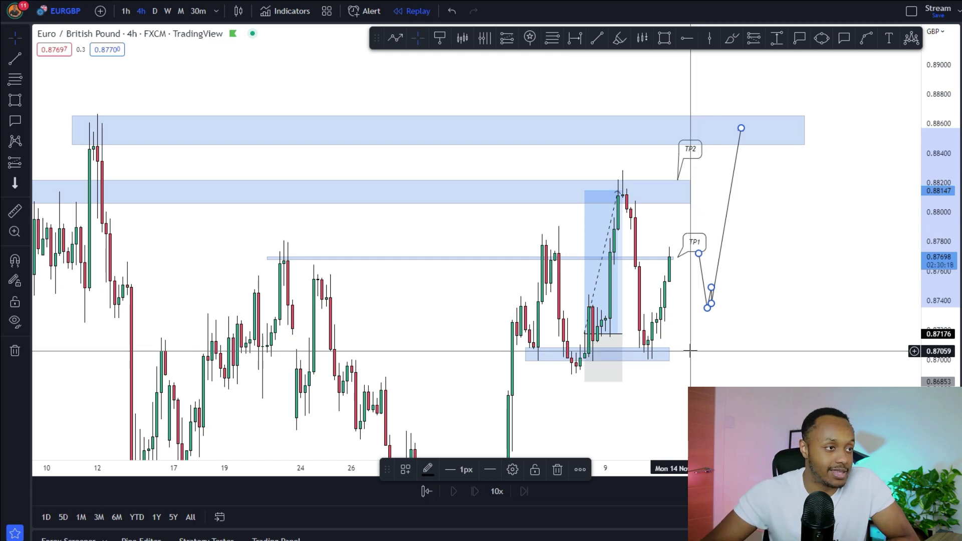
pyautogui.moveTo(741, 350); pyautogui.dragTo(803, 275)
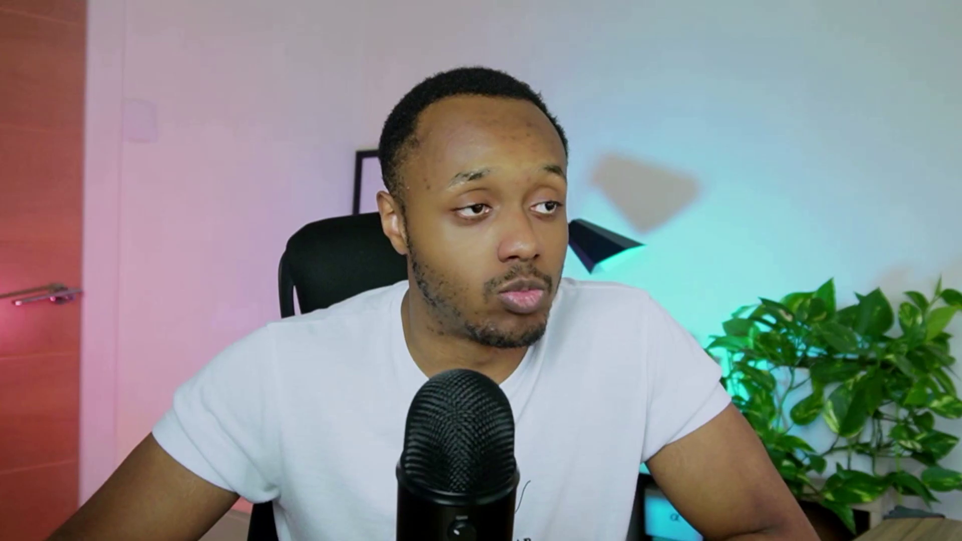